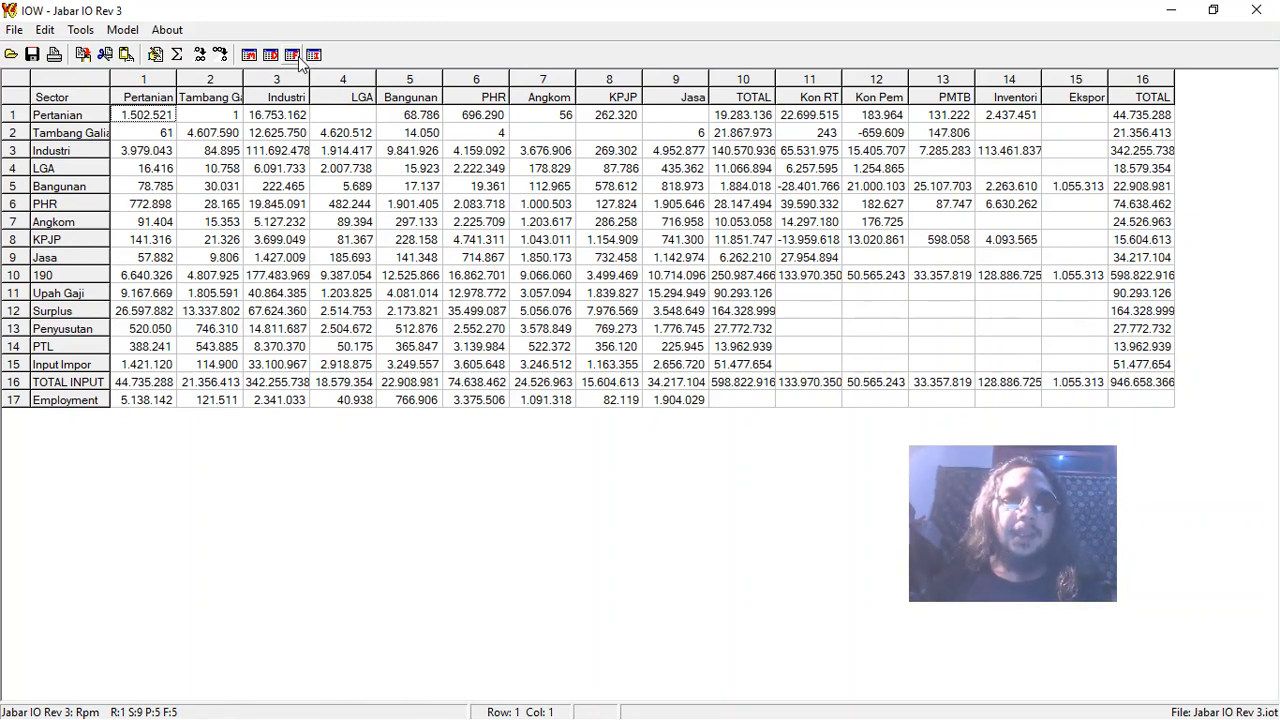
Open the final demand impact entry table and set Pertanian to 5, Tambang Galian to 3 and Industri to 15.
click(292, 55)
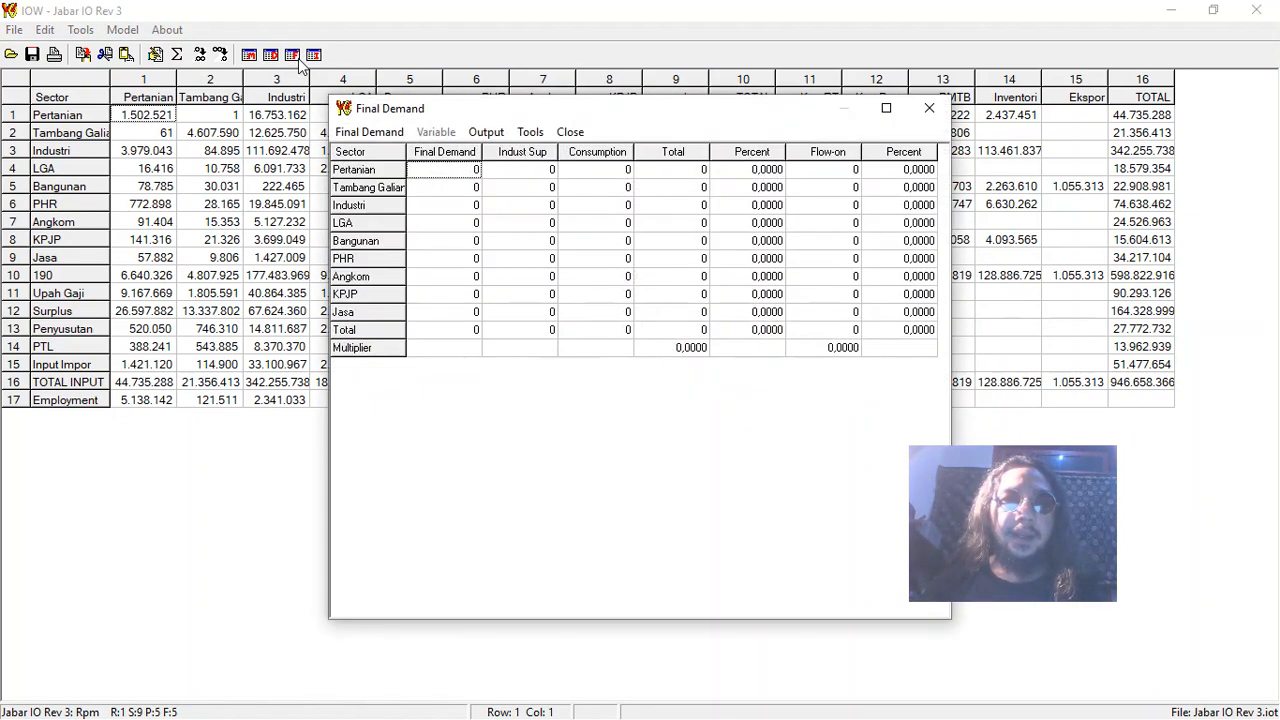
click(367, 140)
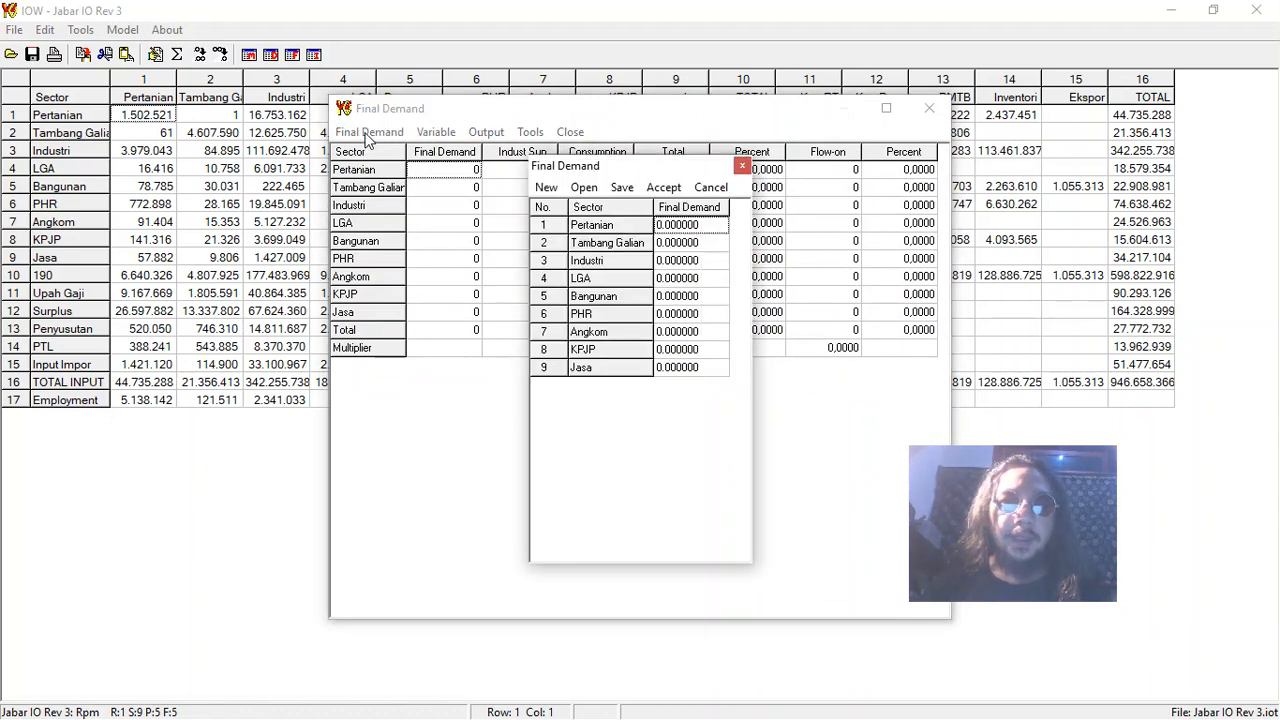
click(686, 228)
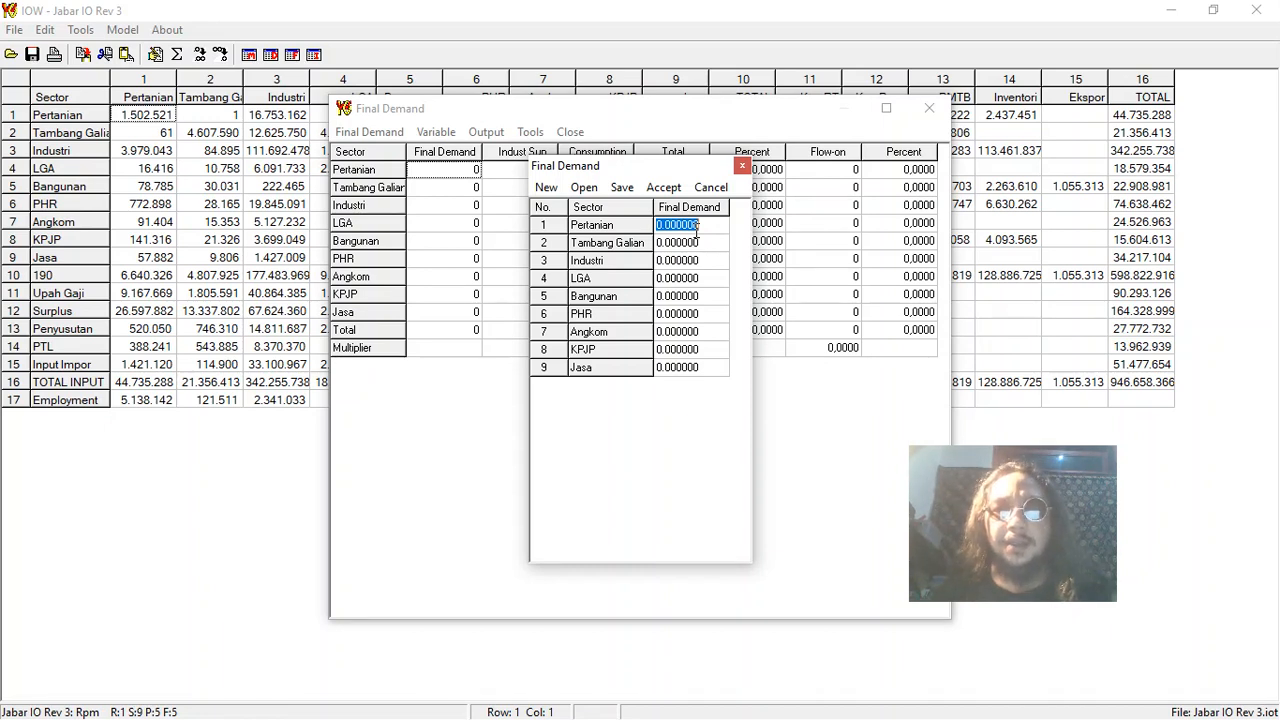
text(5)
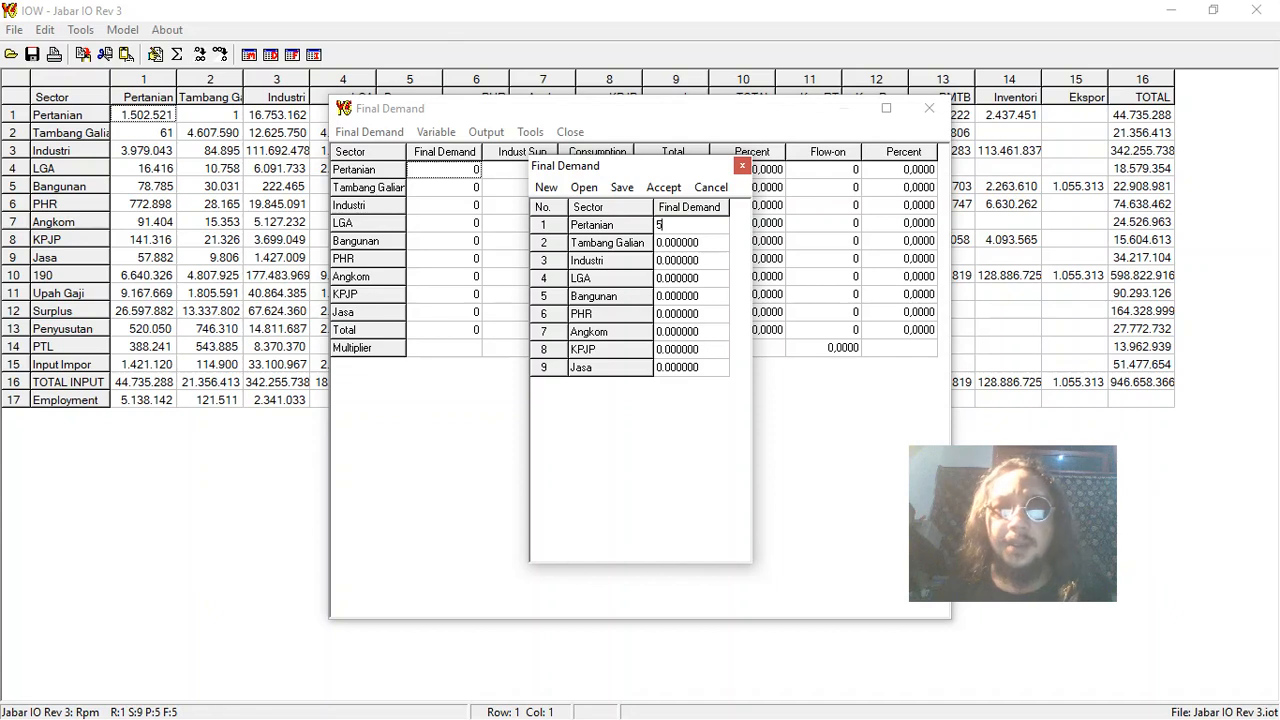
click(700, 238)
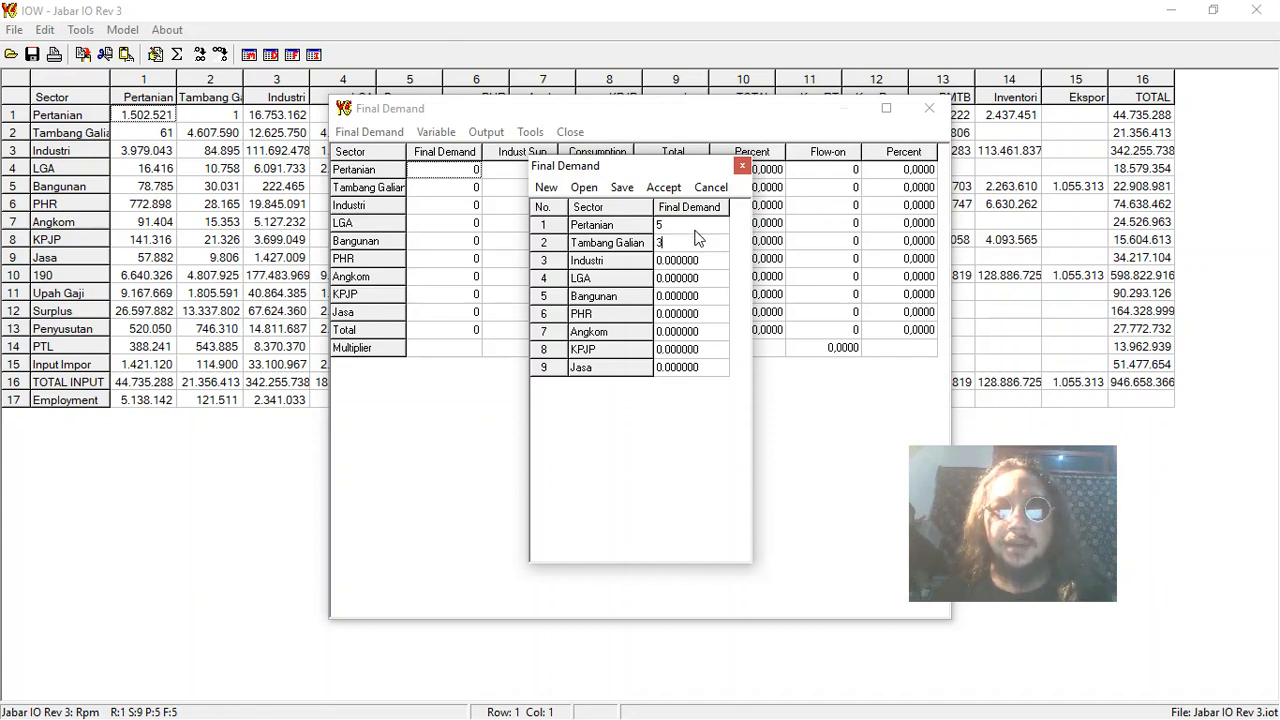
text(3)
key(Return)
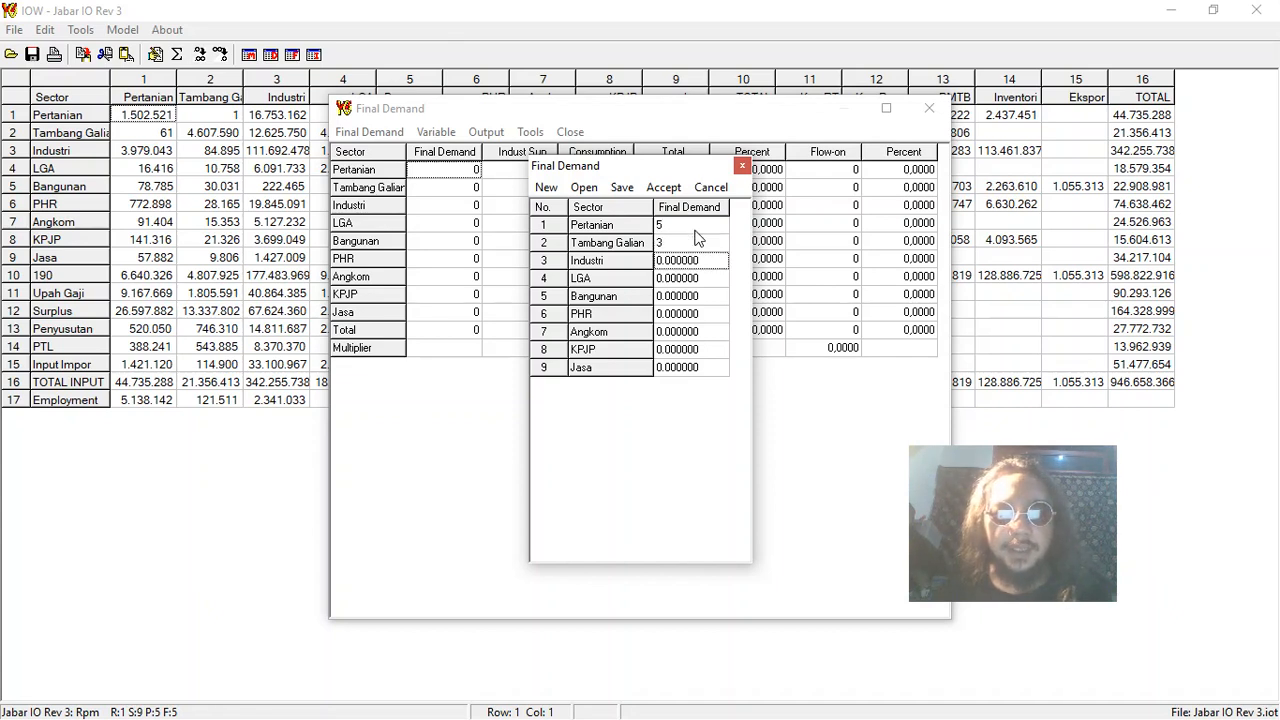
text(15)
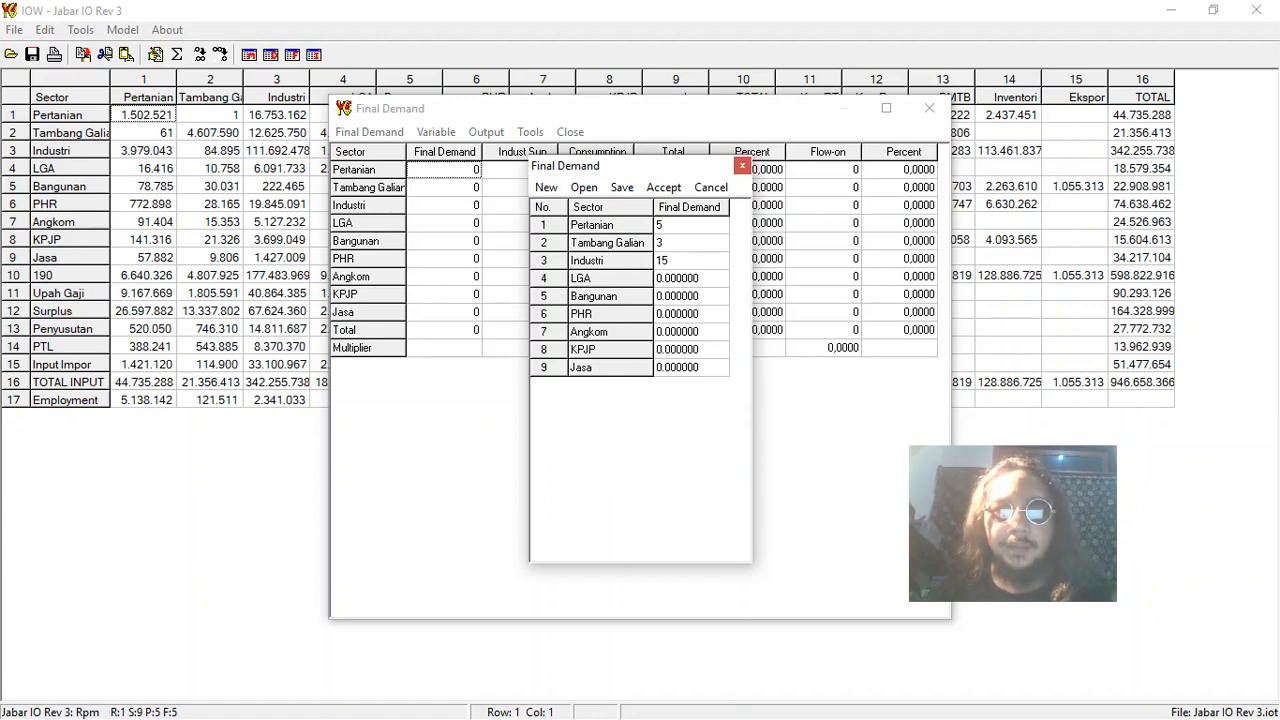
key(Return)
Set the final demand values to 13 for LGA, 10 for Bangunan and 17 for PHR.
text(13)
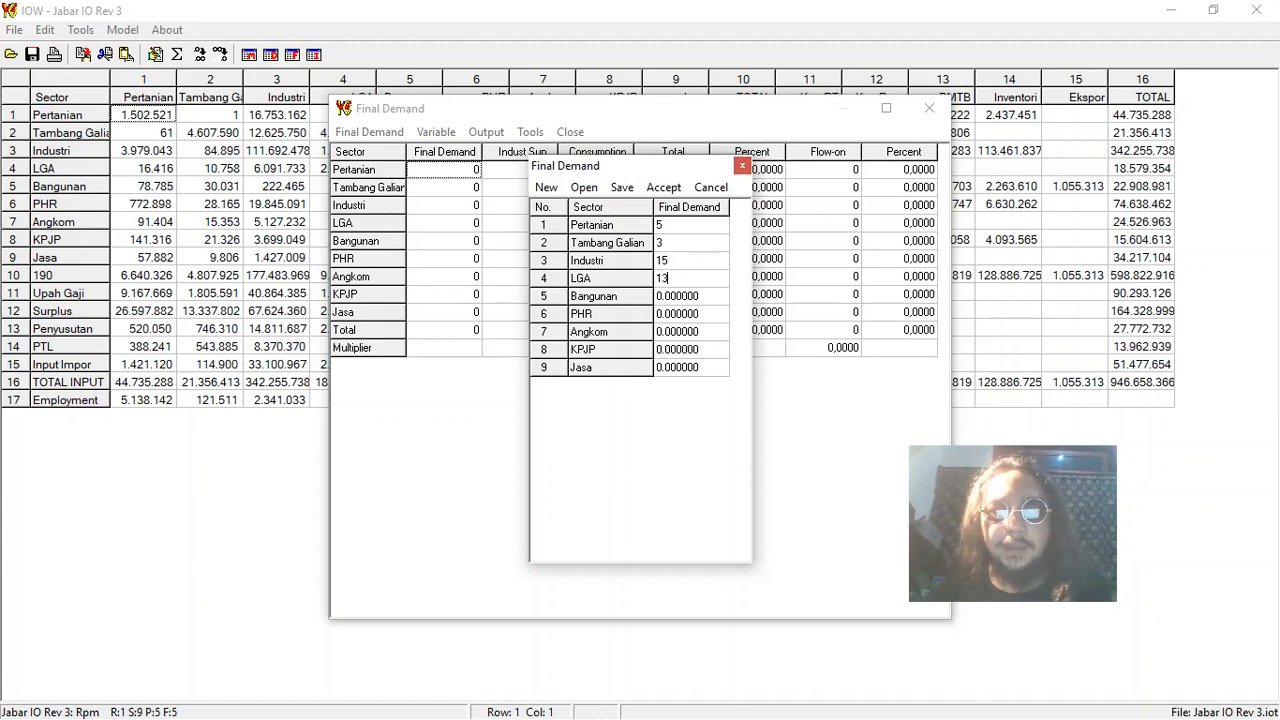
key(Return)
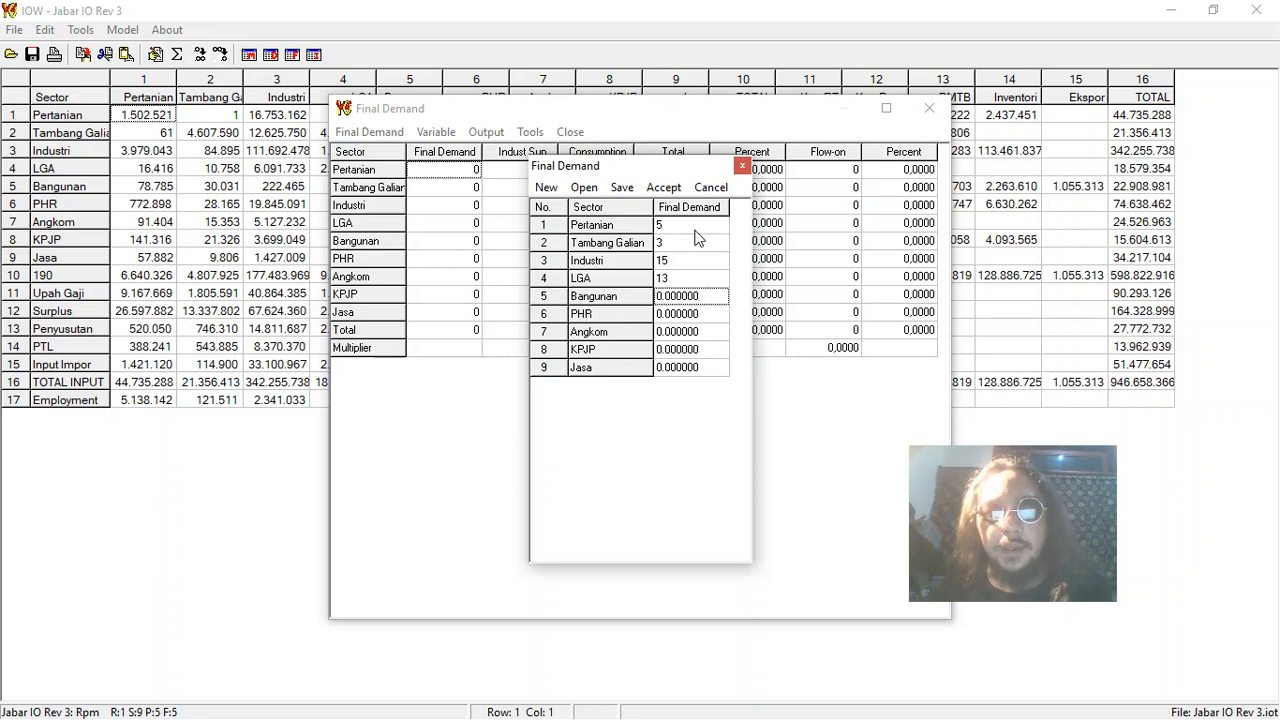
text(10)
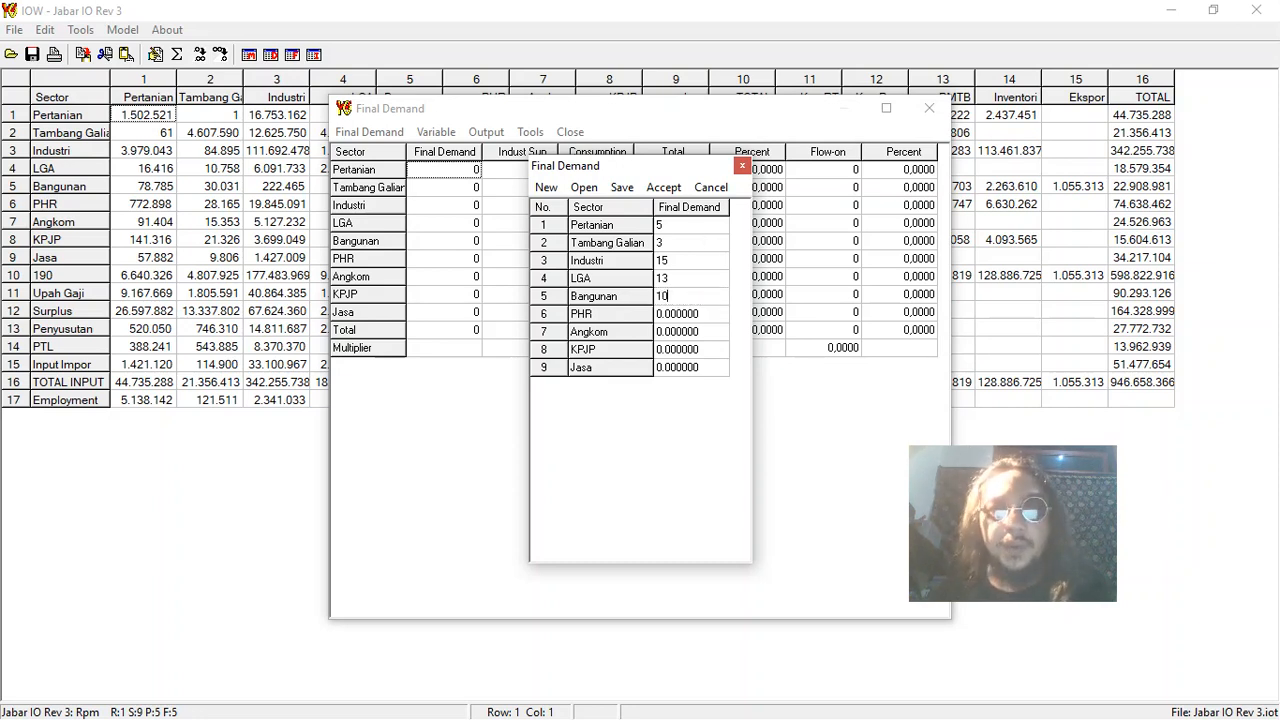
key(Return)
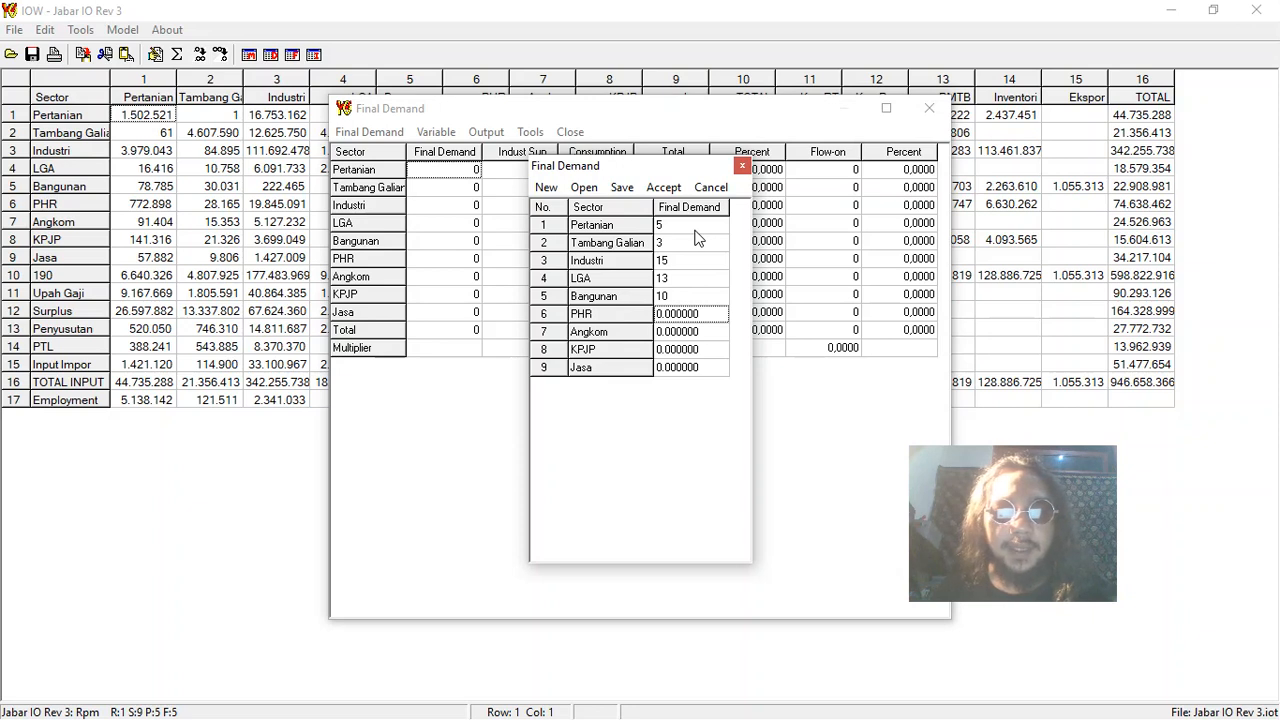
text(17)
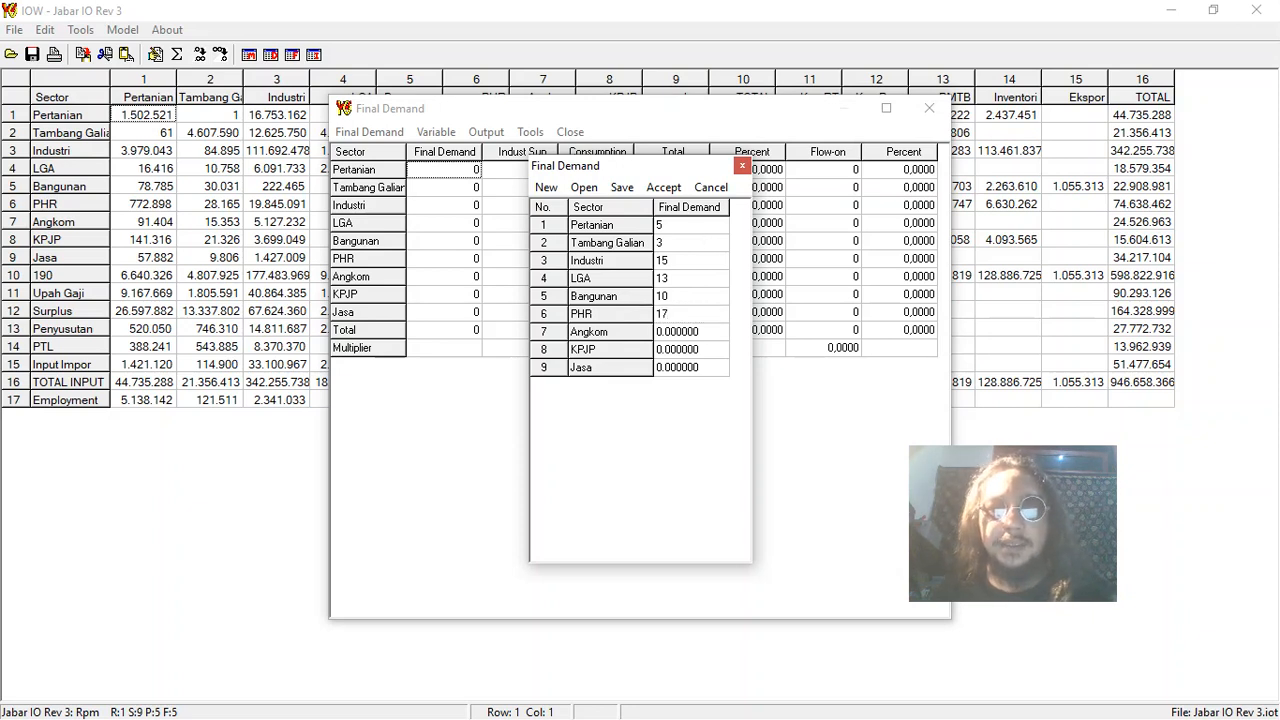
key(Return)
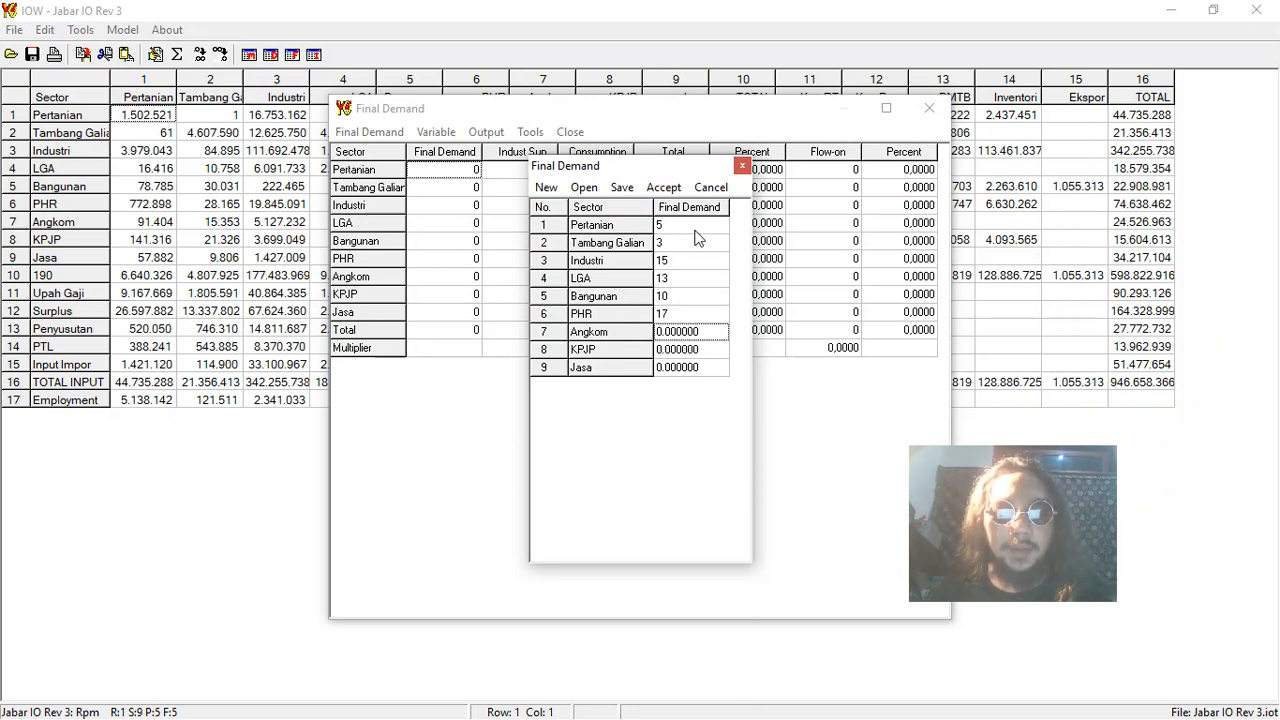
Set the final demand values to 12 for Angkom, 16 for KPJP and 20 for Jasa.
text(12)
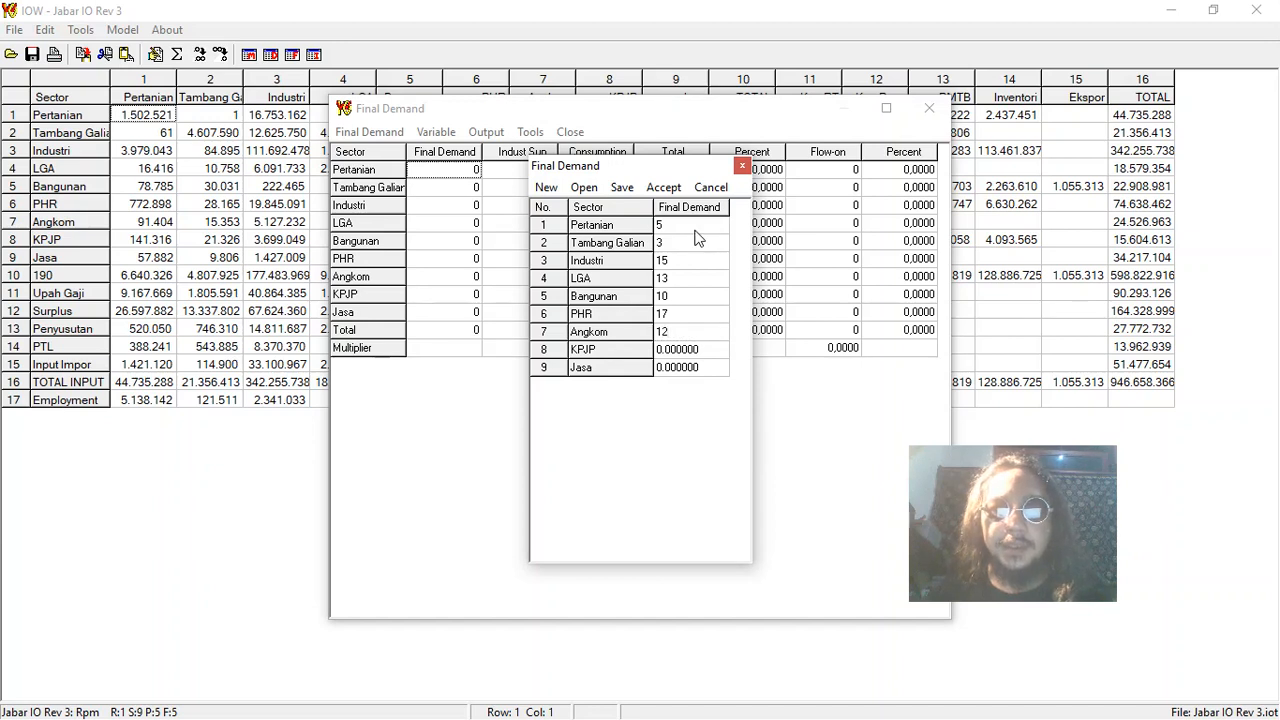
key(Return)
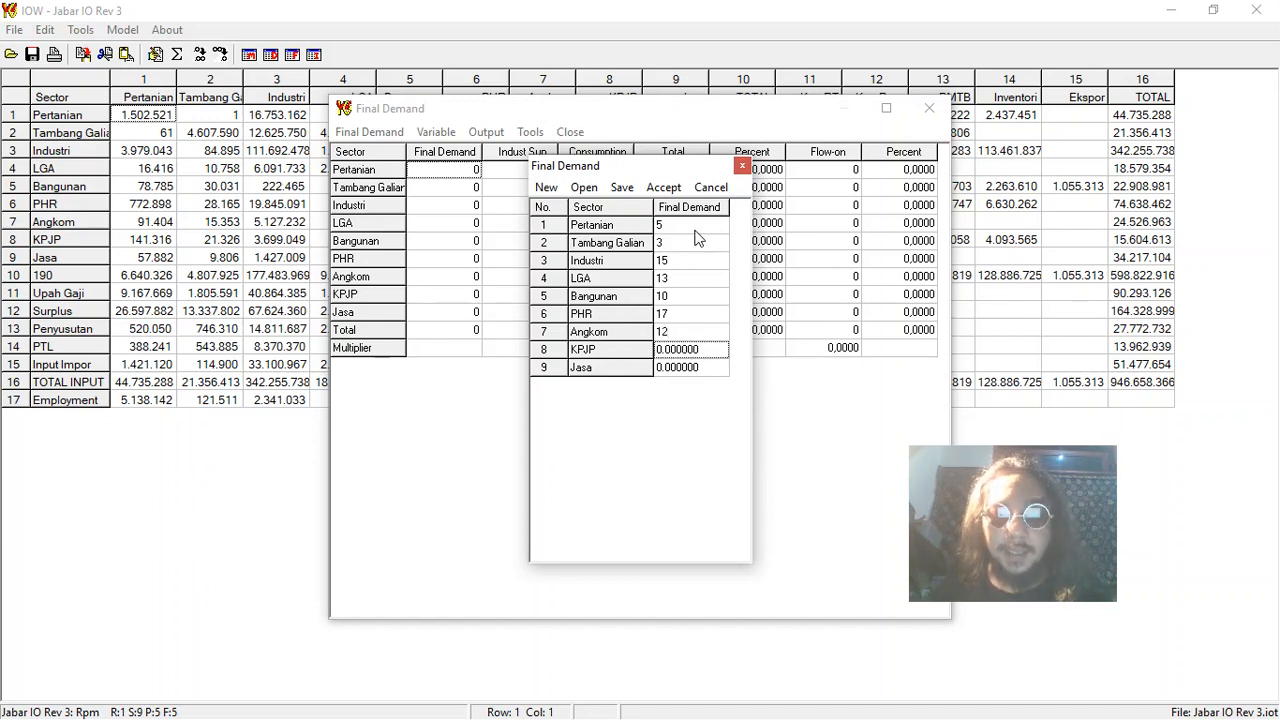
text(1)
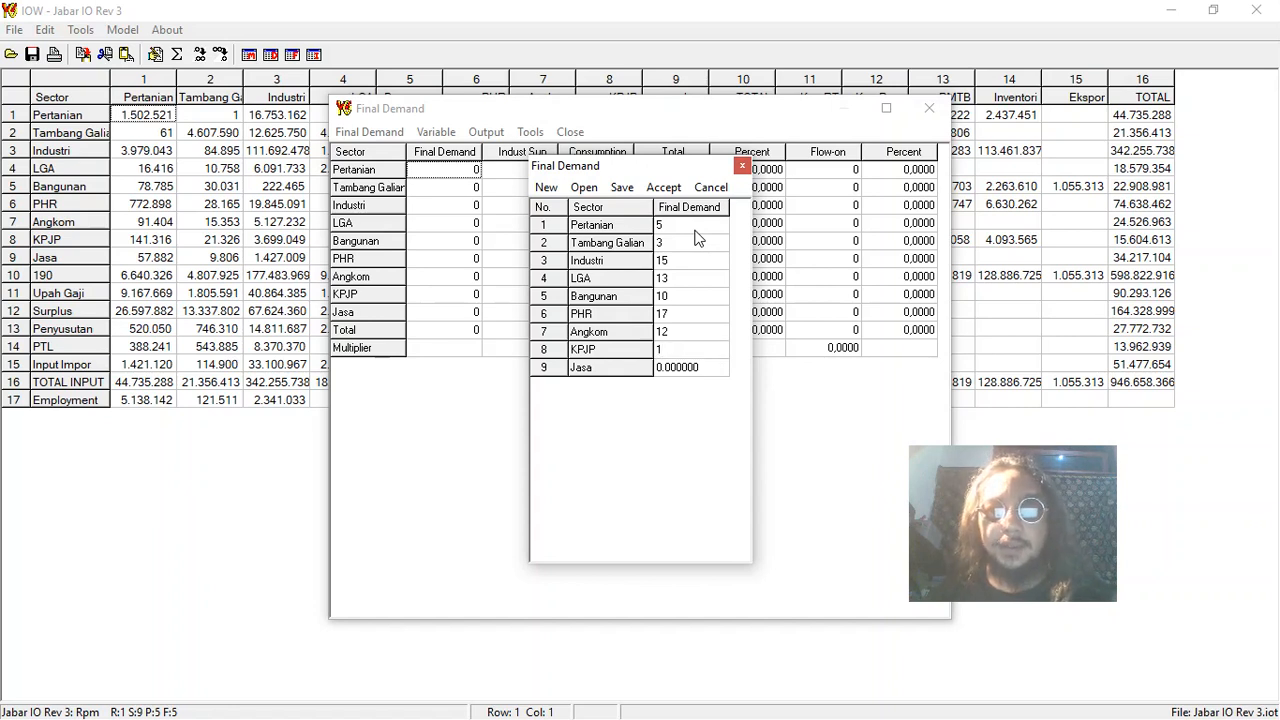
text(6)
key(Return)
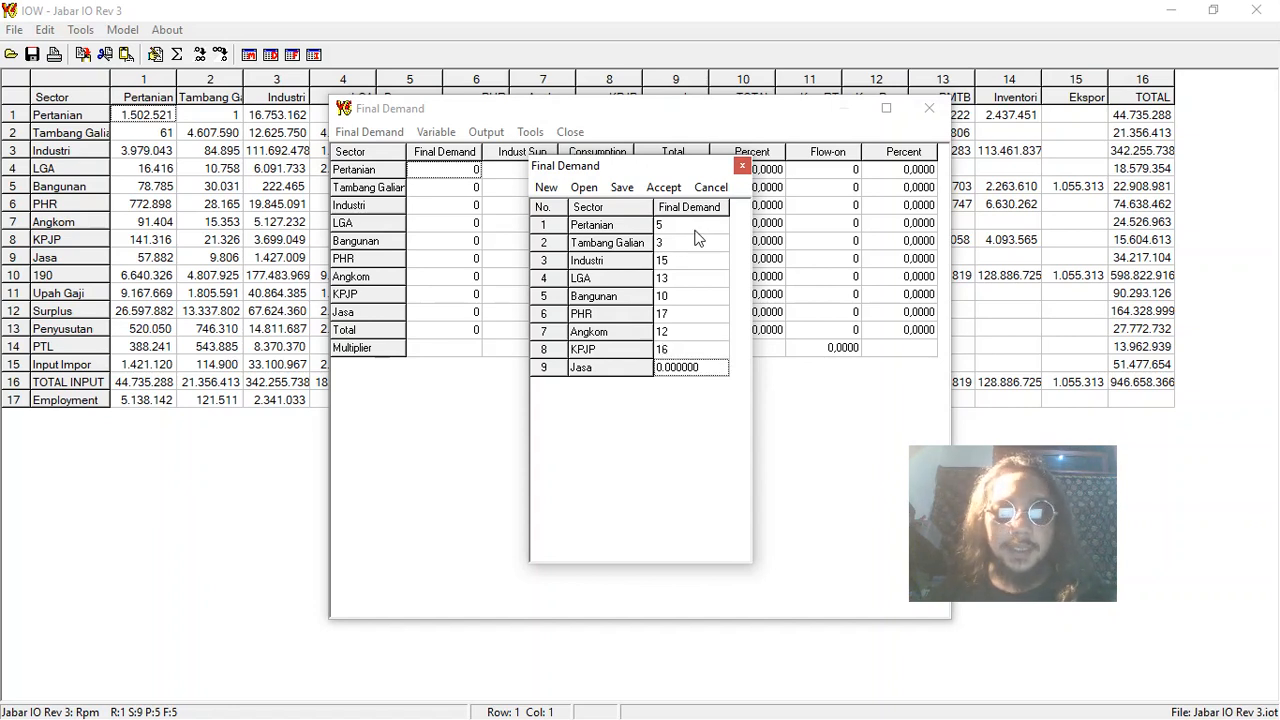
text(20)
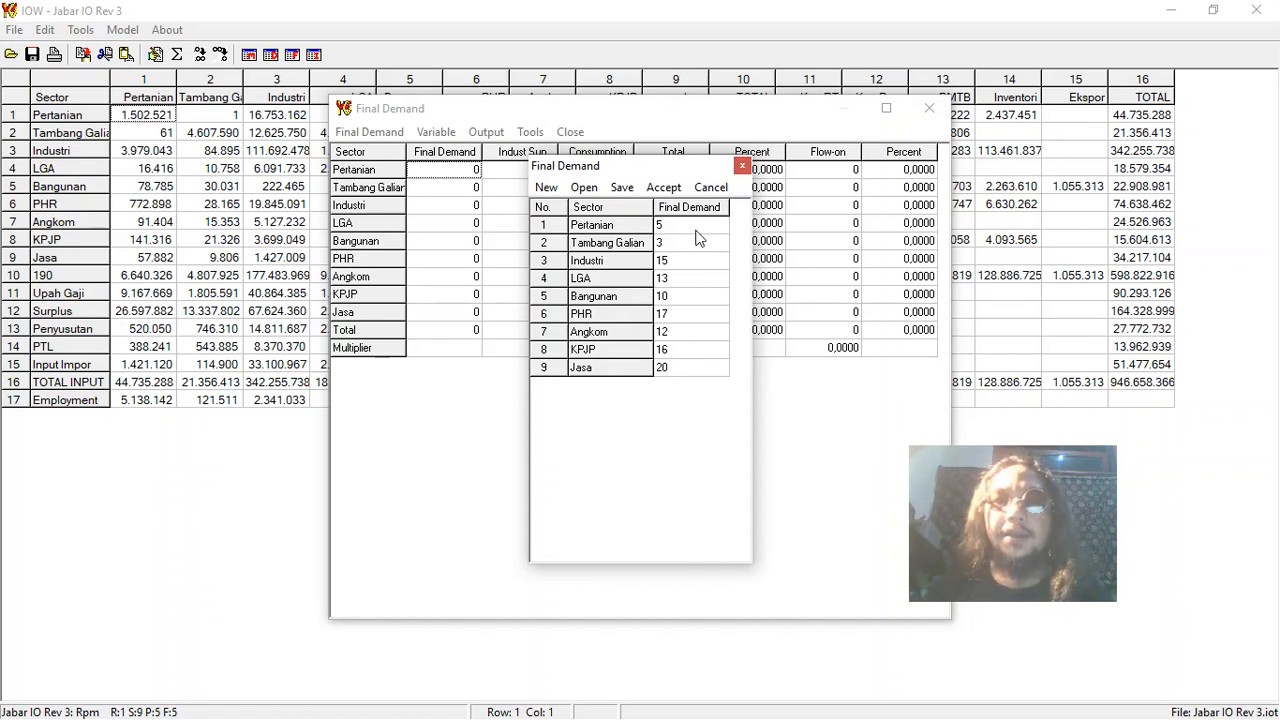
key(Return)
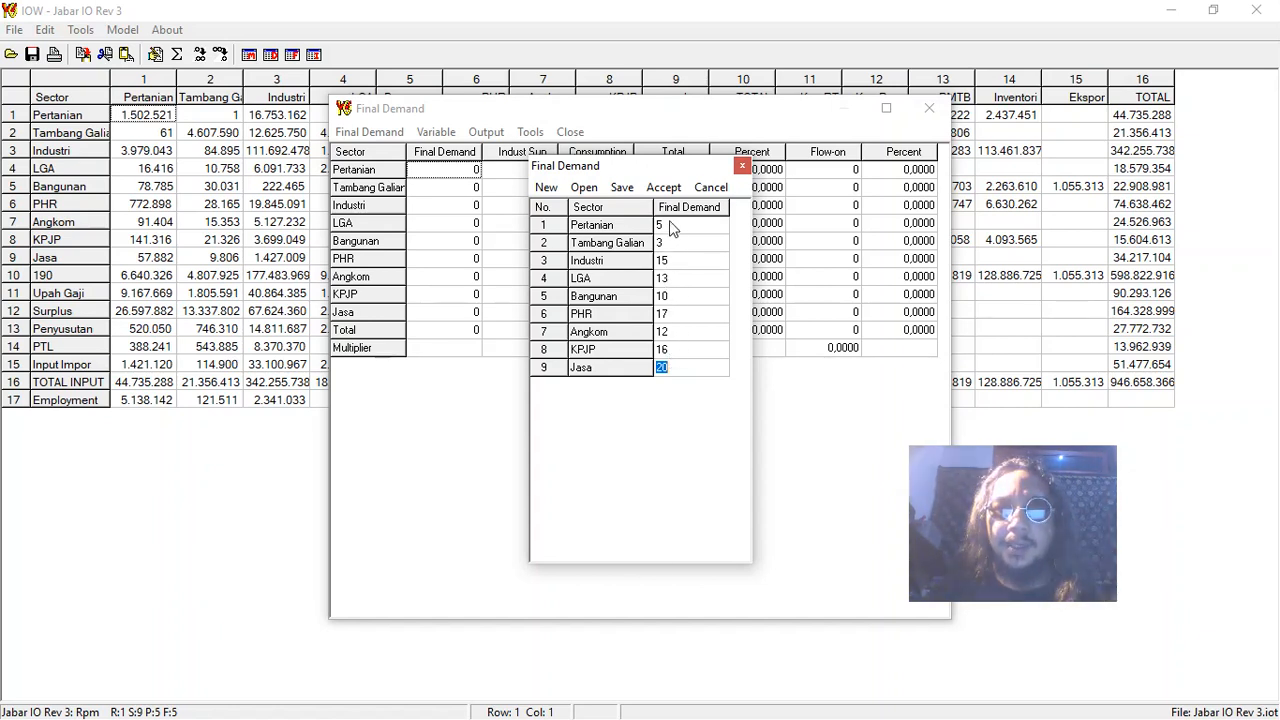
Accept the entered sector values and calculate the final demand impacts for the Output variable.
click(666, 188)
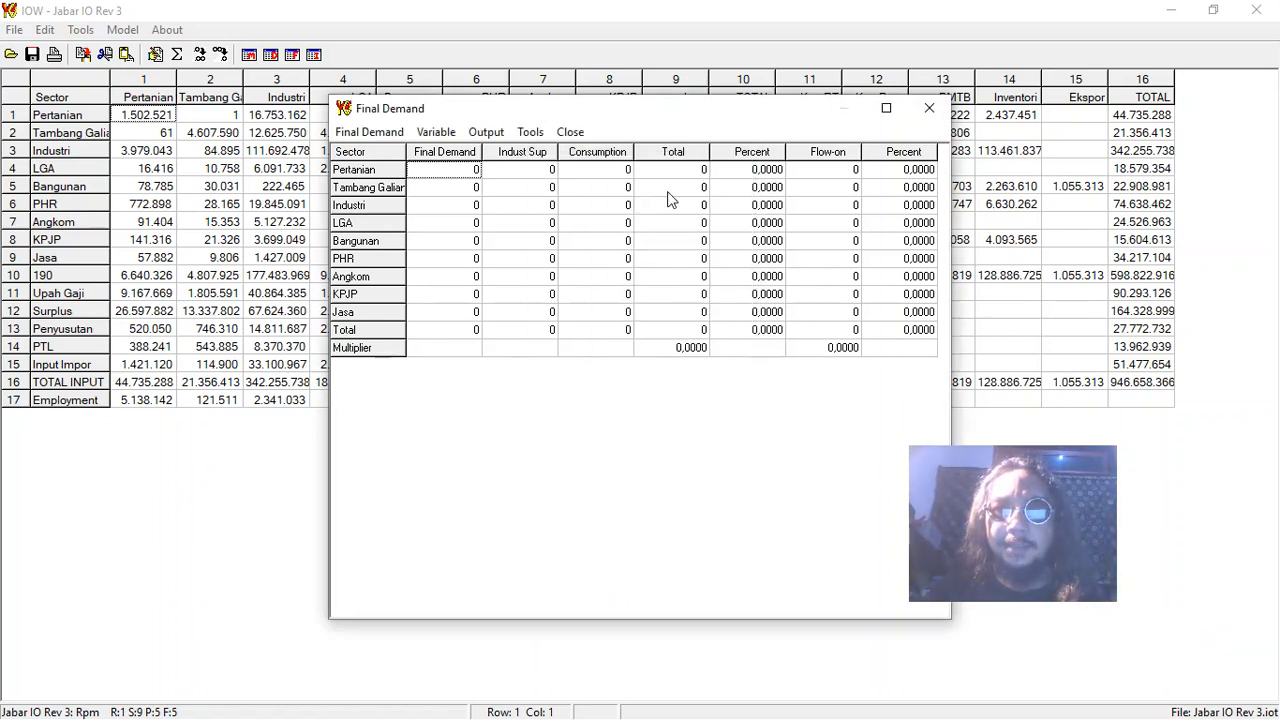
click(446, 136)
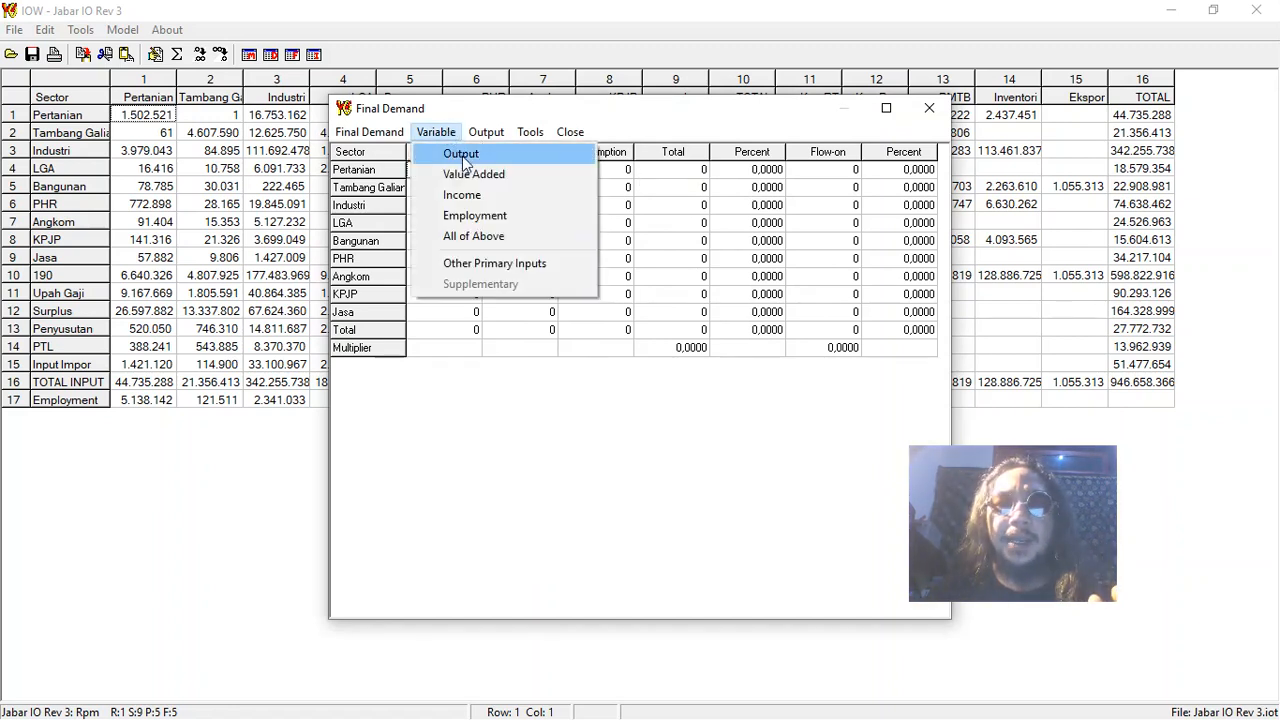
click(464, 158)
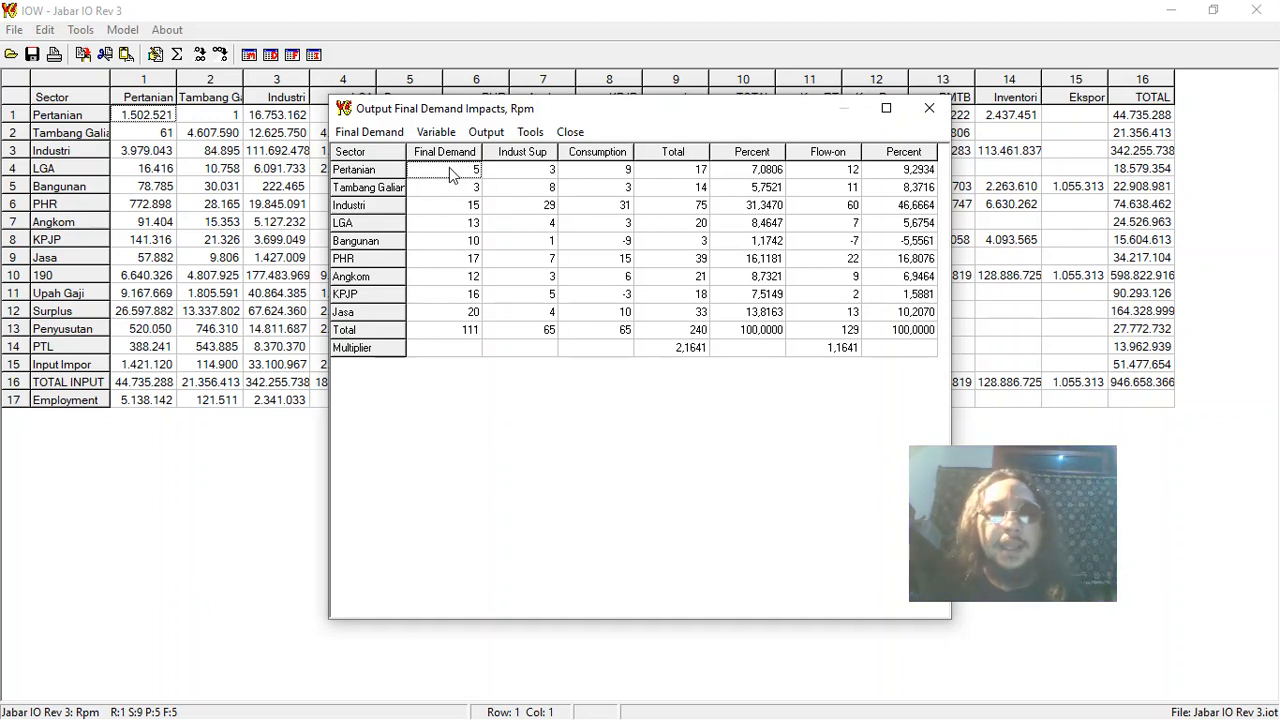
Examine the Final Demand column and the total impact's Percent column by sector in the output impact table.
drag(449, 167, 463, 333)
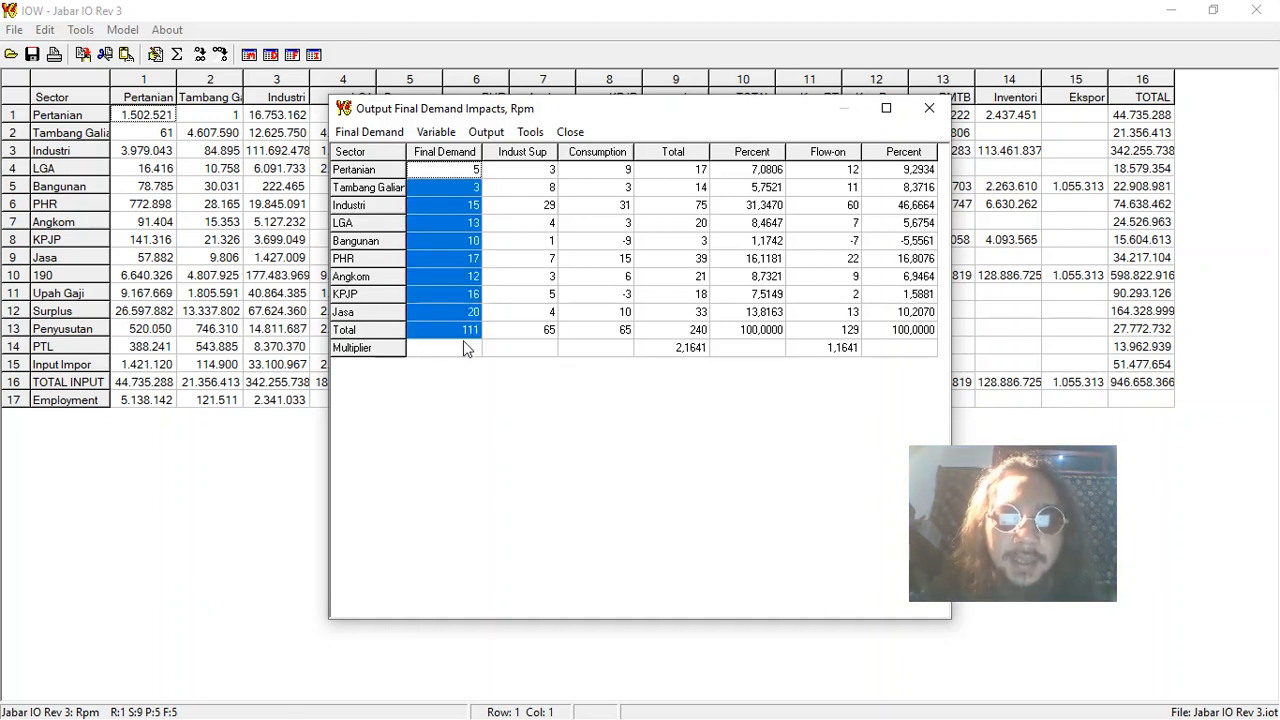
click(463, 310)
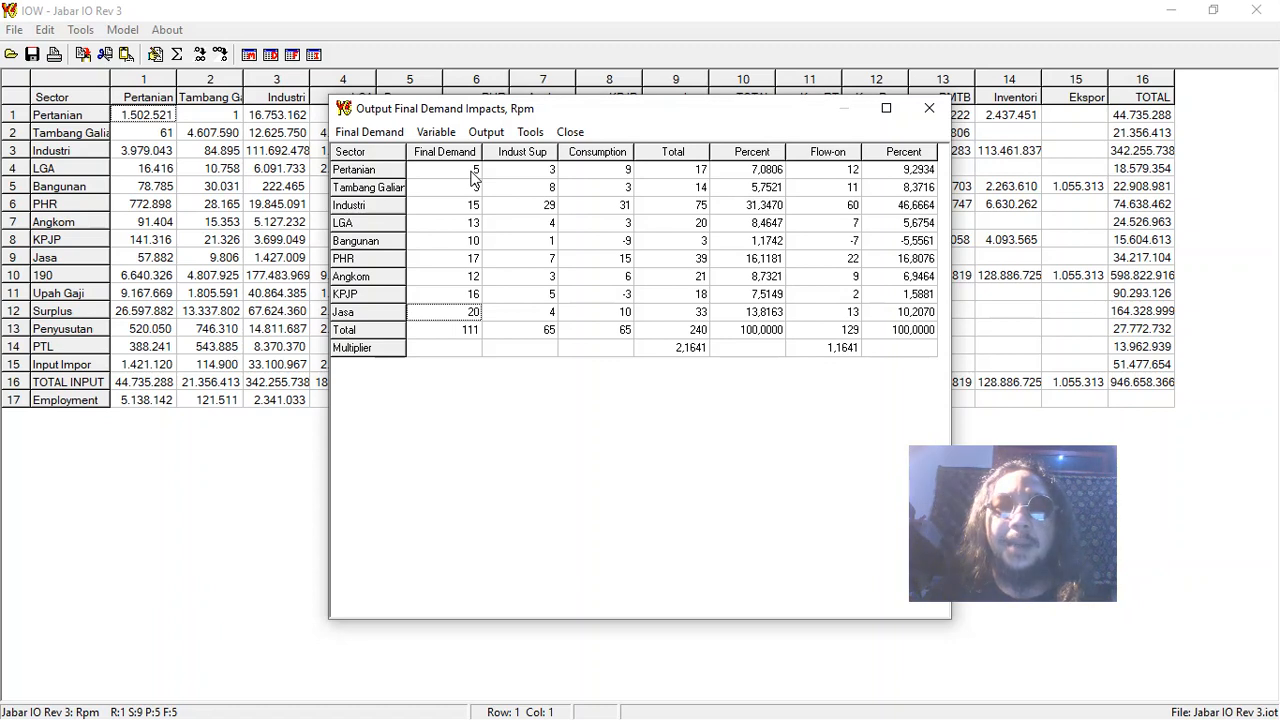
drag(473, 186, 481, 316)
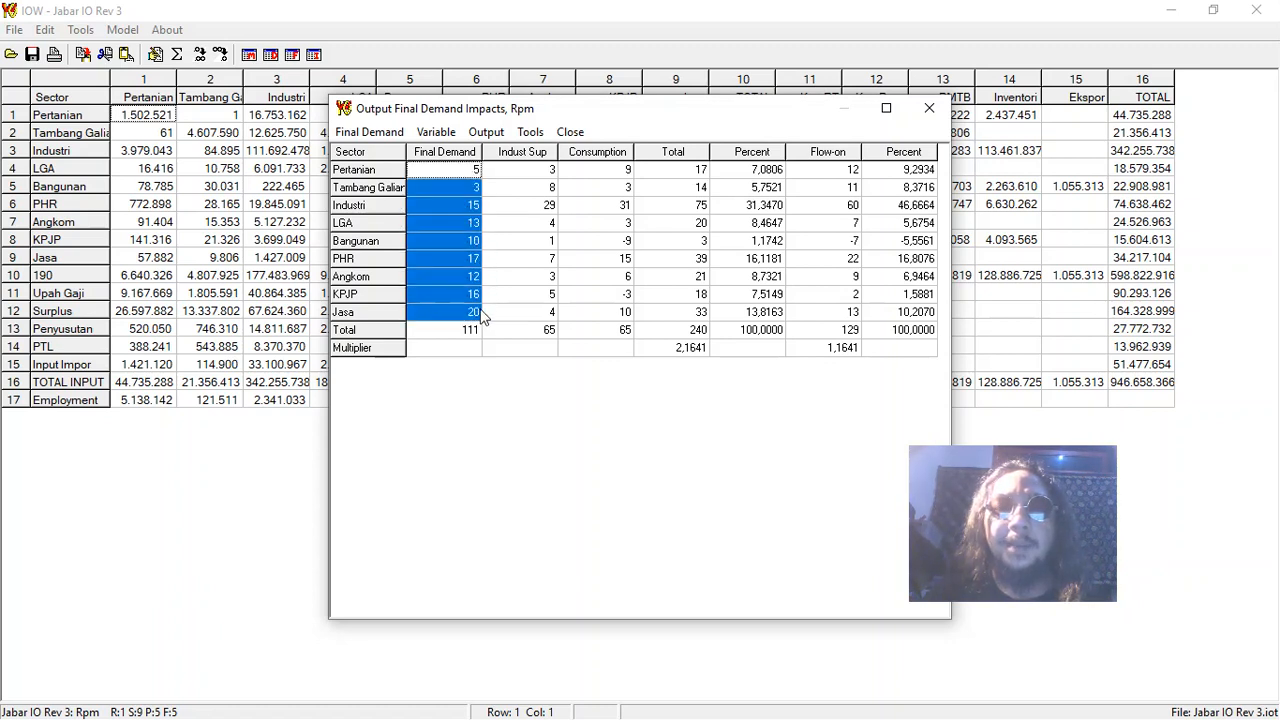
click(441, 238)
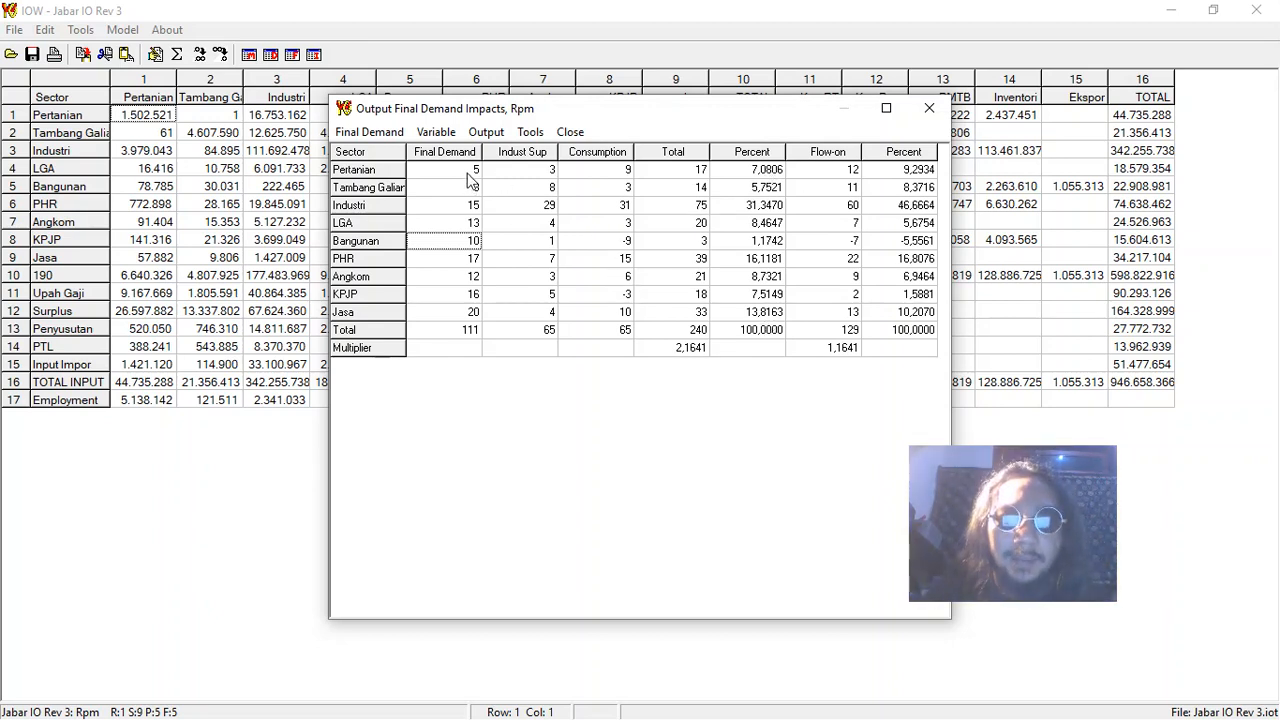
drag(470, 170, 483, 316)
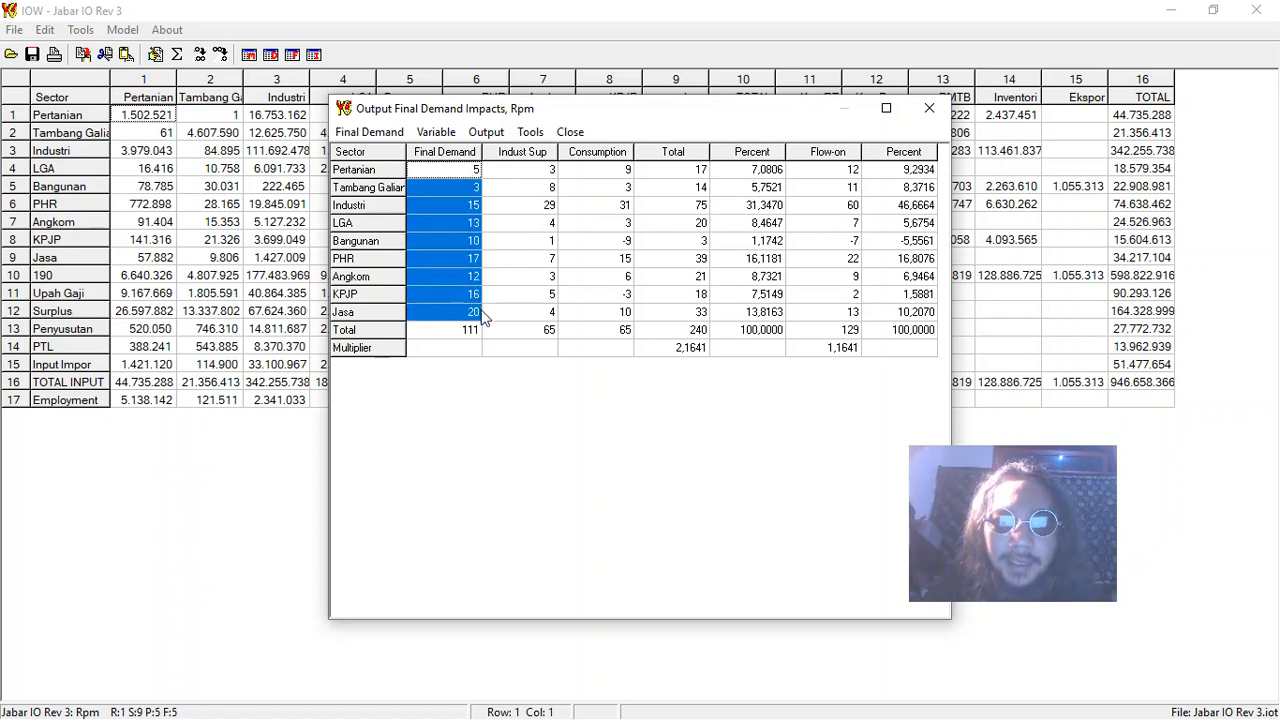
click(766, 224)
drag(771, 172, 775, 314)
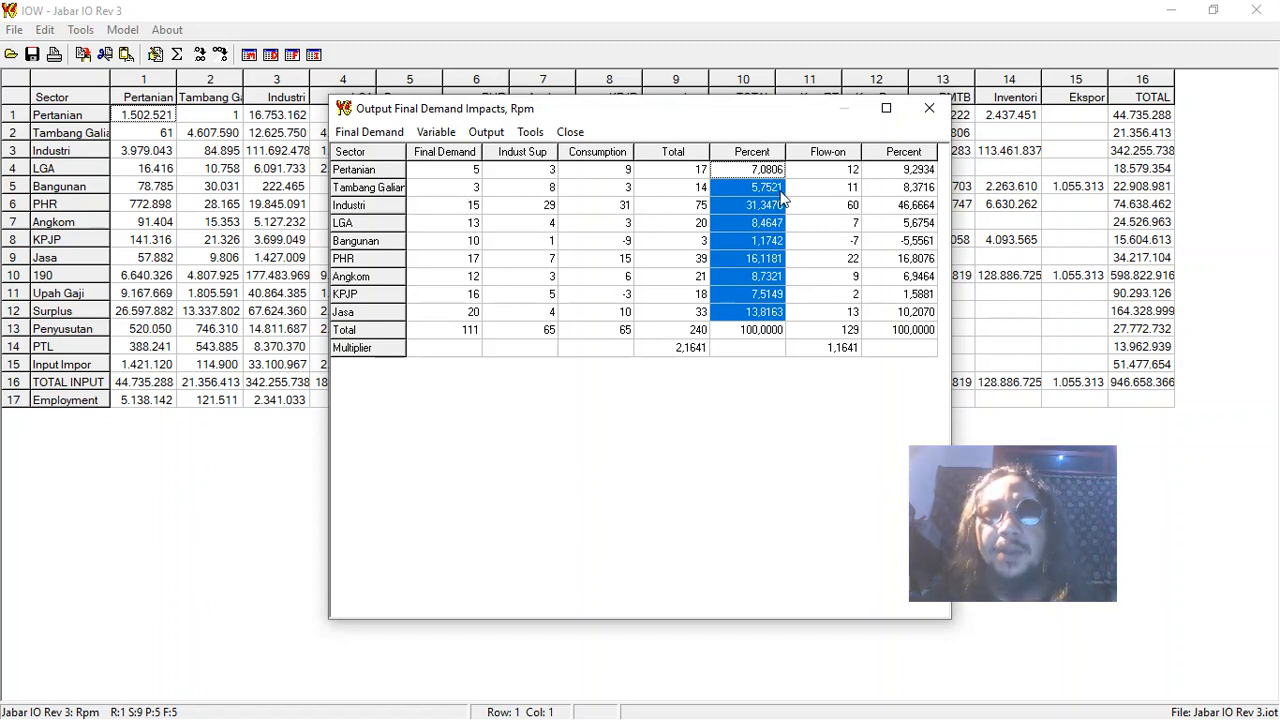
click(760, 208)
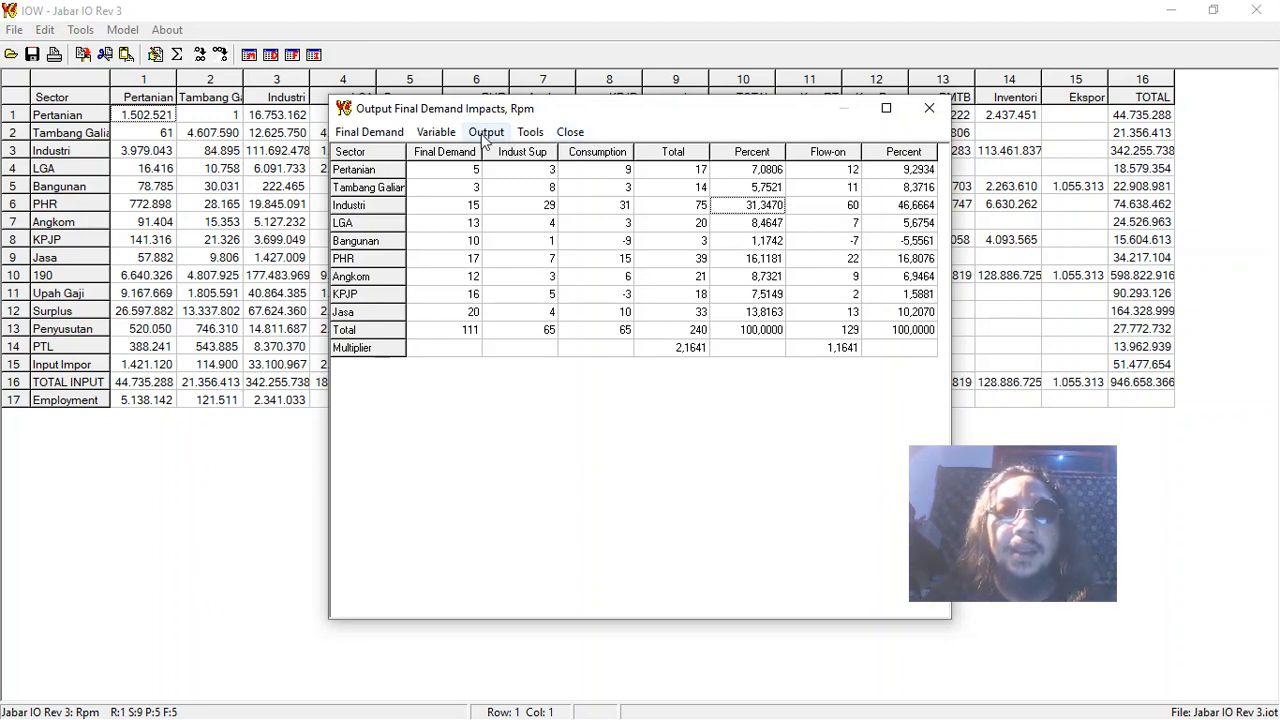
Calculate the final demand impacts for the Value Added variable and review its Total and Percent columns by sector.
click(436, 132)
mouse_move(486, 132)
mouse_move(436, 132)
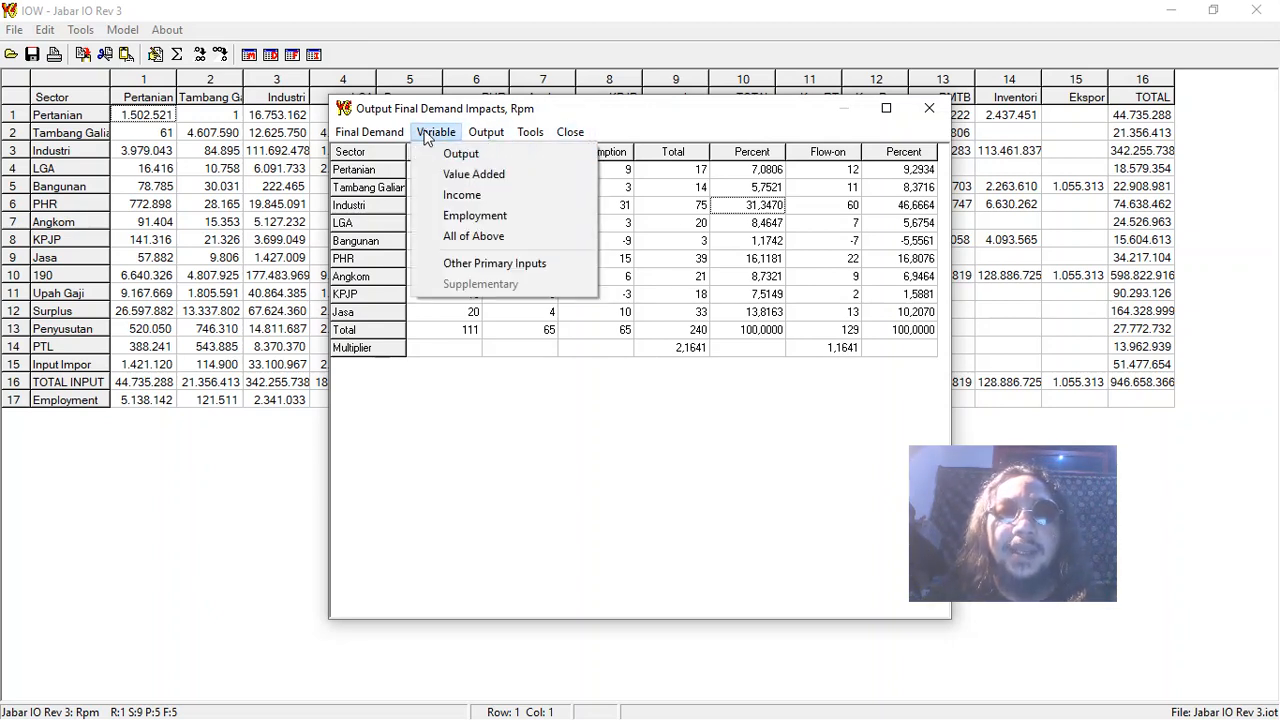
click(456, 176)
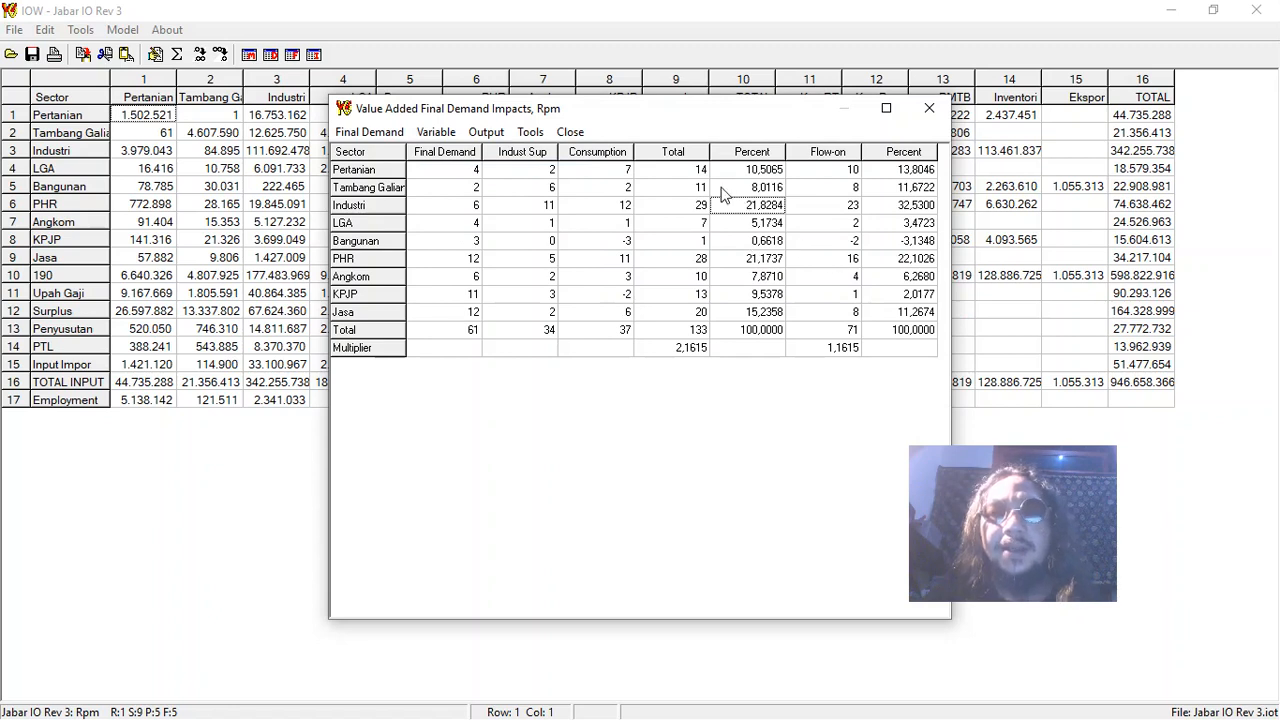
drag(688, 182, 697, 345)
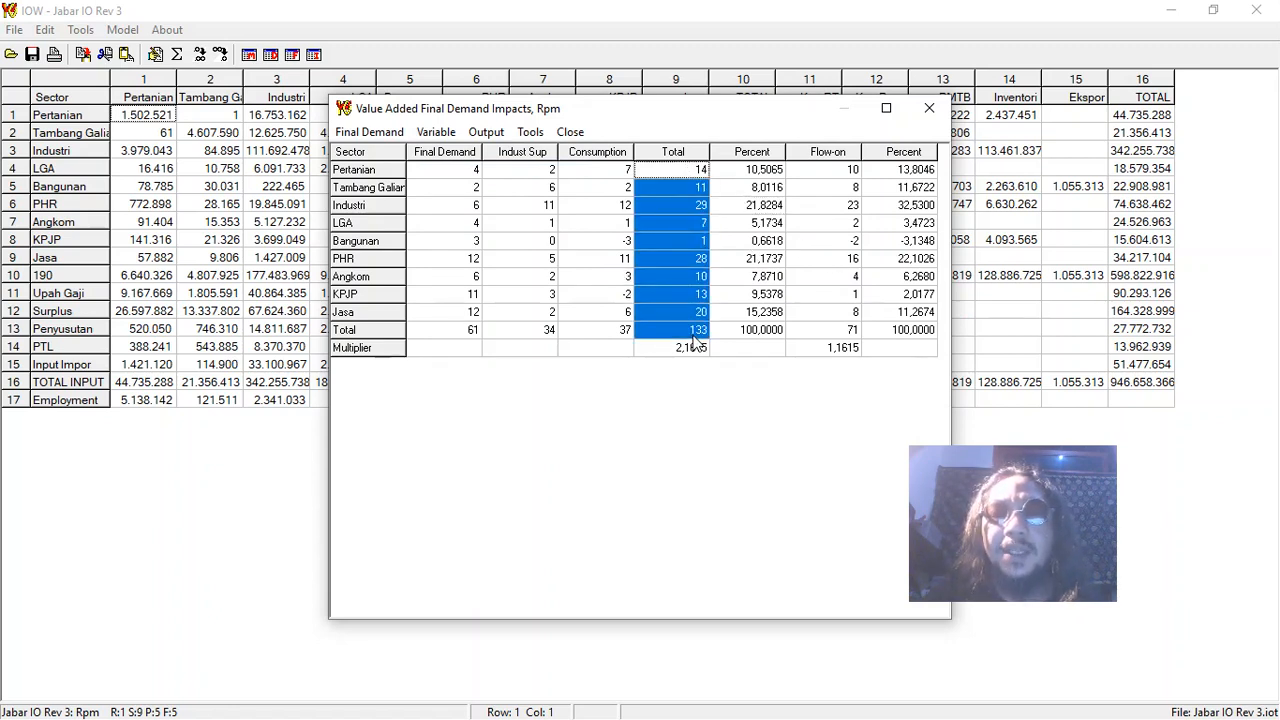
drag(764, 187, 762, 330)
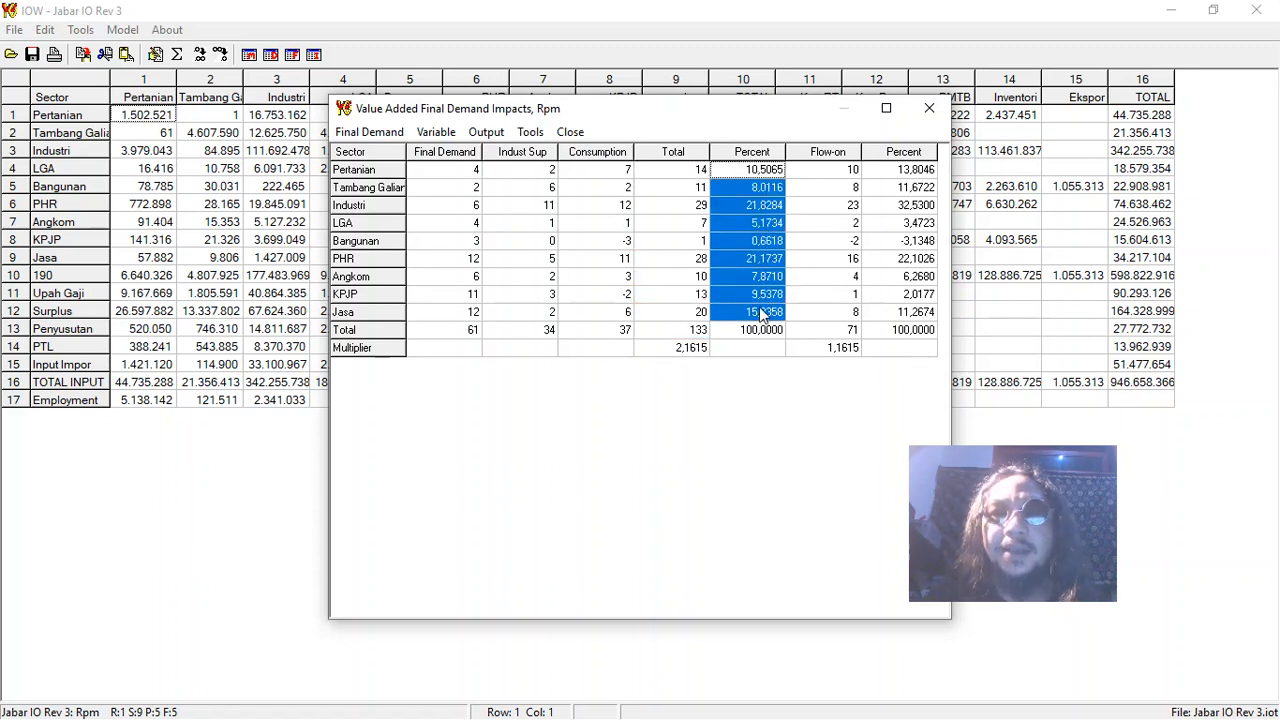
click(777, 242)
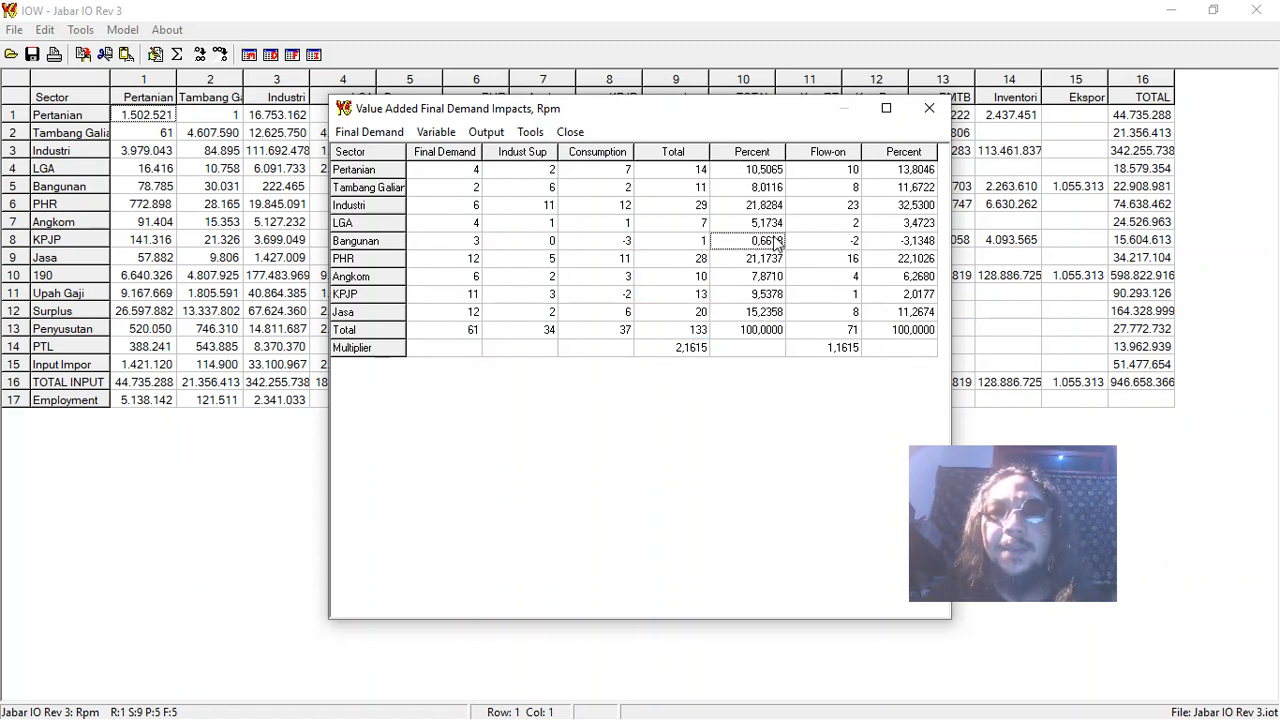
click(762, 174)
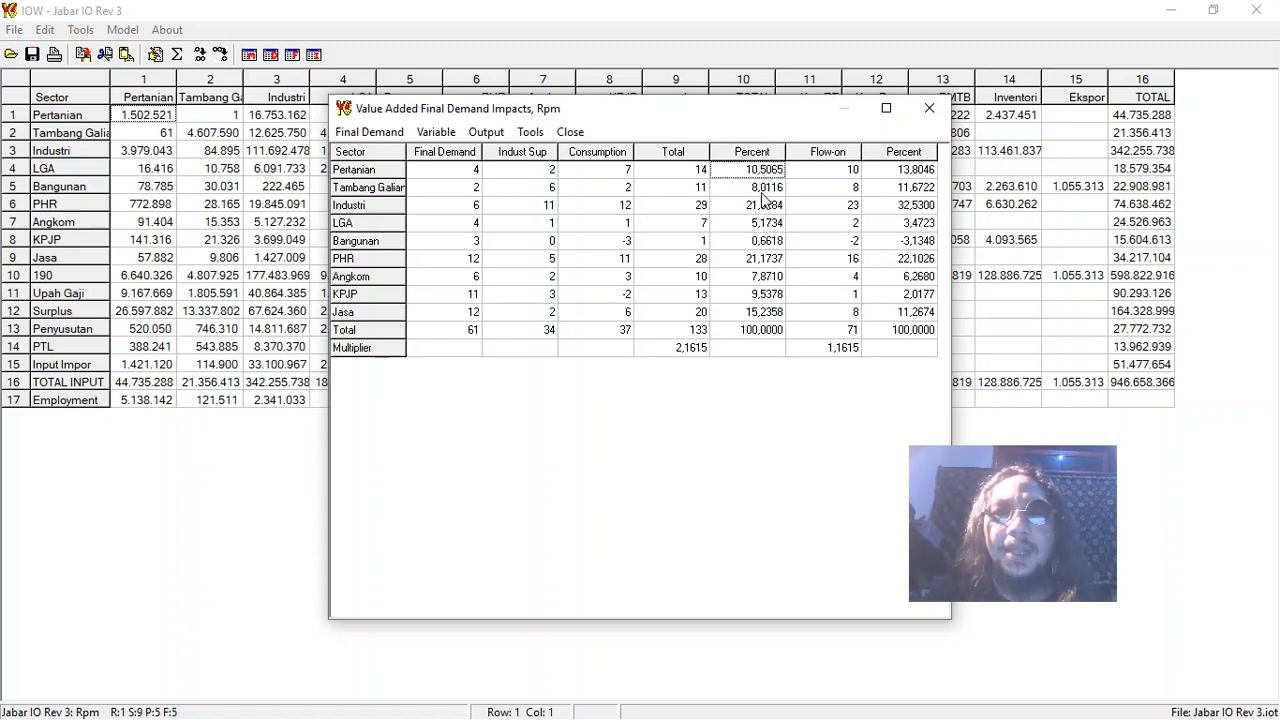
Check the total impact's Percent values for Tambang Galian, Industri and Jasa in the Value Added impact table.
click(762, 191)
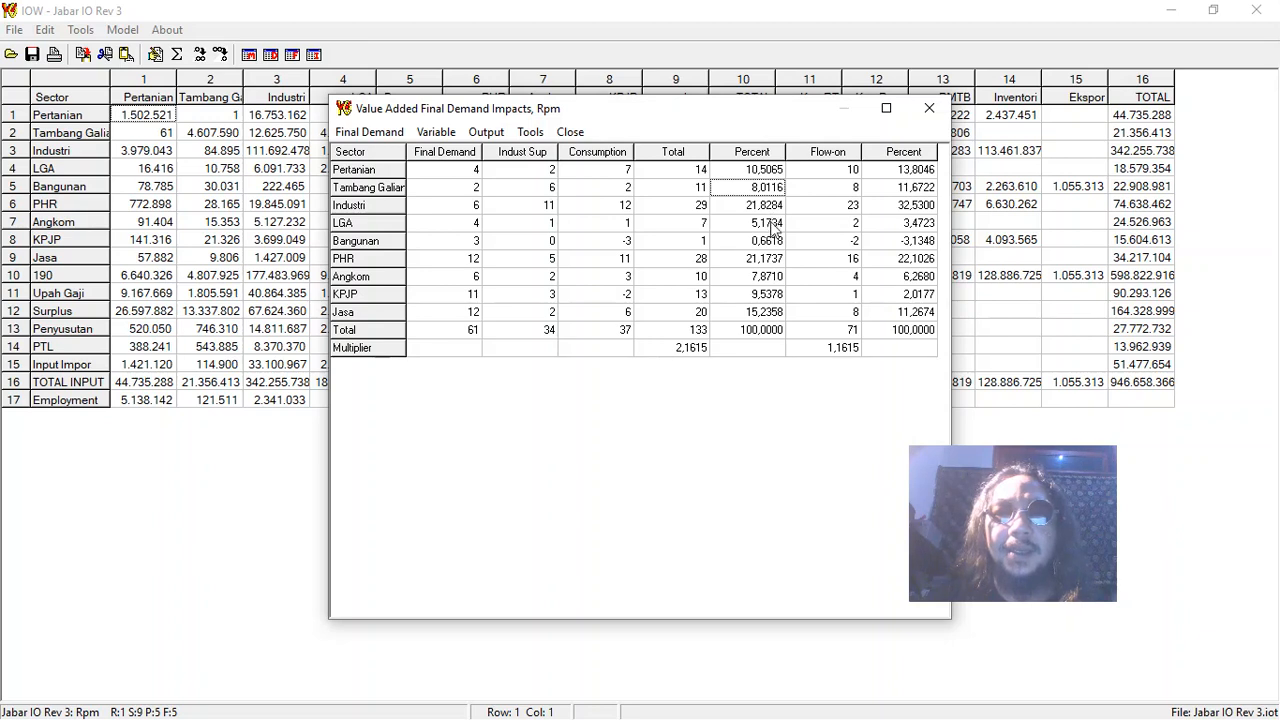
click(767, 208)
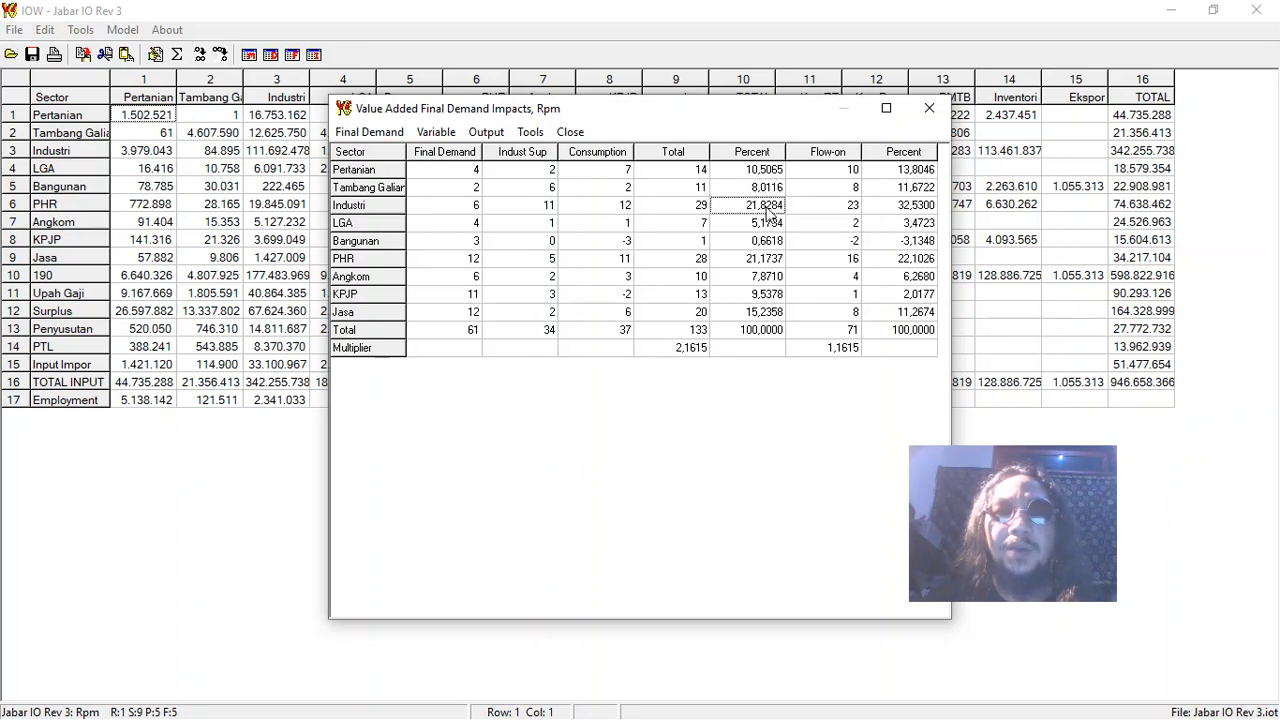
click(764, 314)
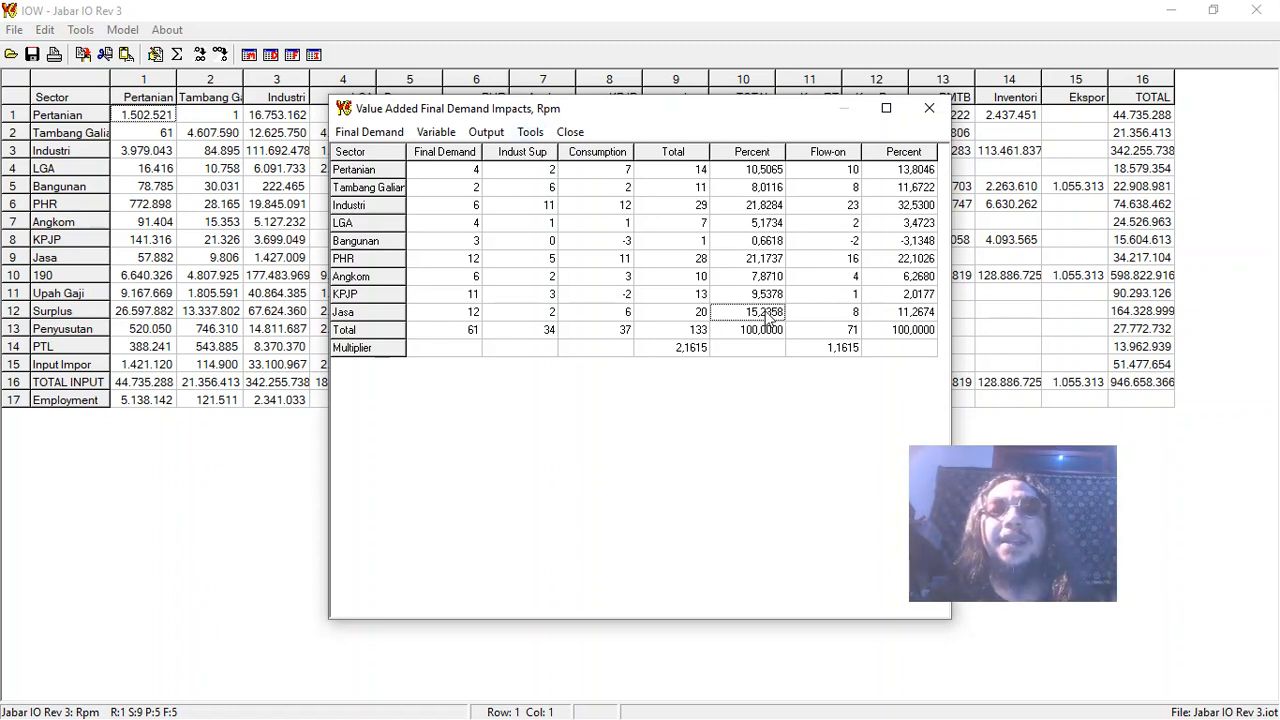
Calculate the final demand impacts by sector for the Income variable.
click(440, 134)
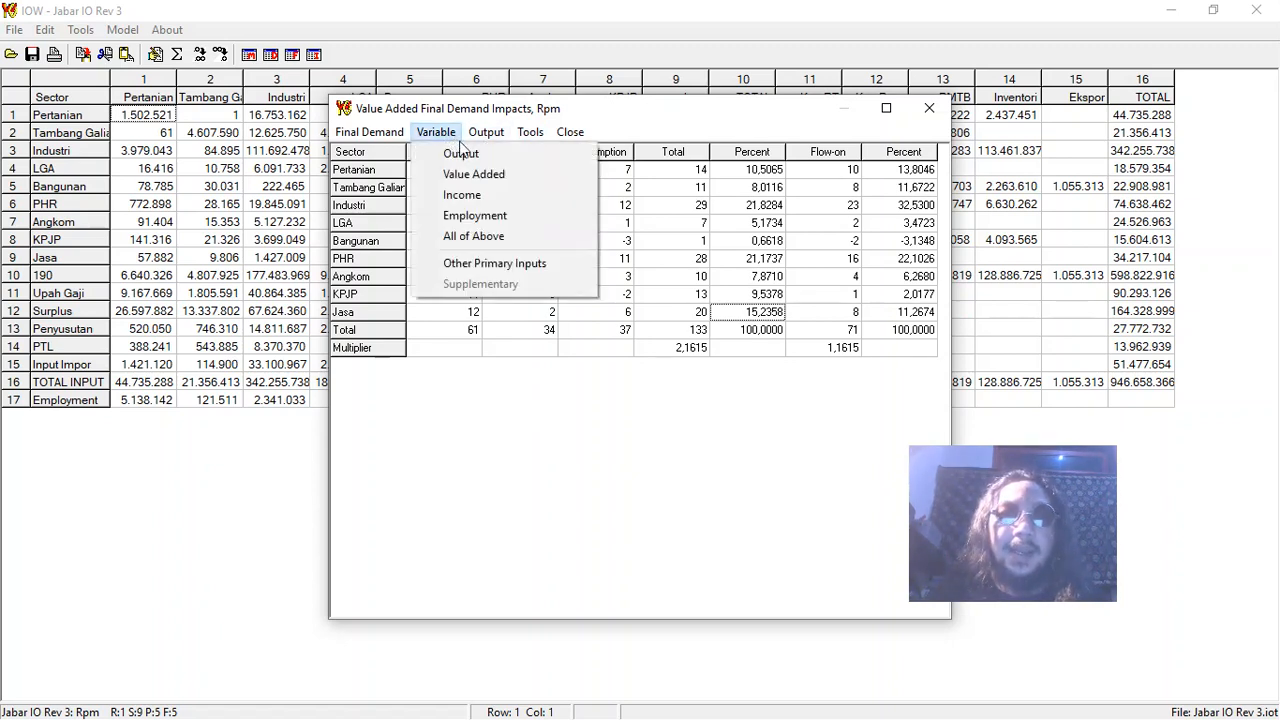
click(462, 195)
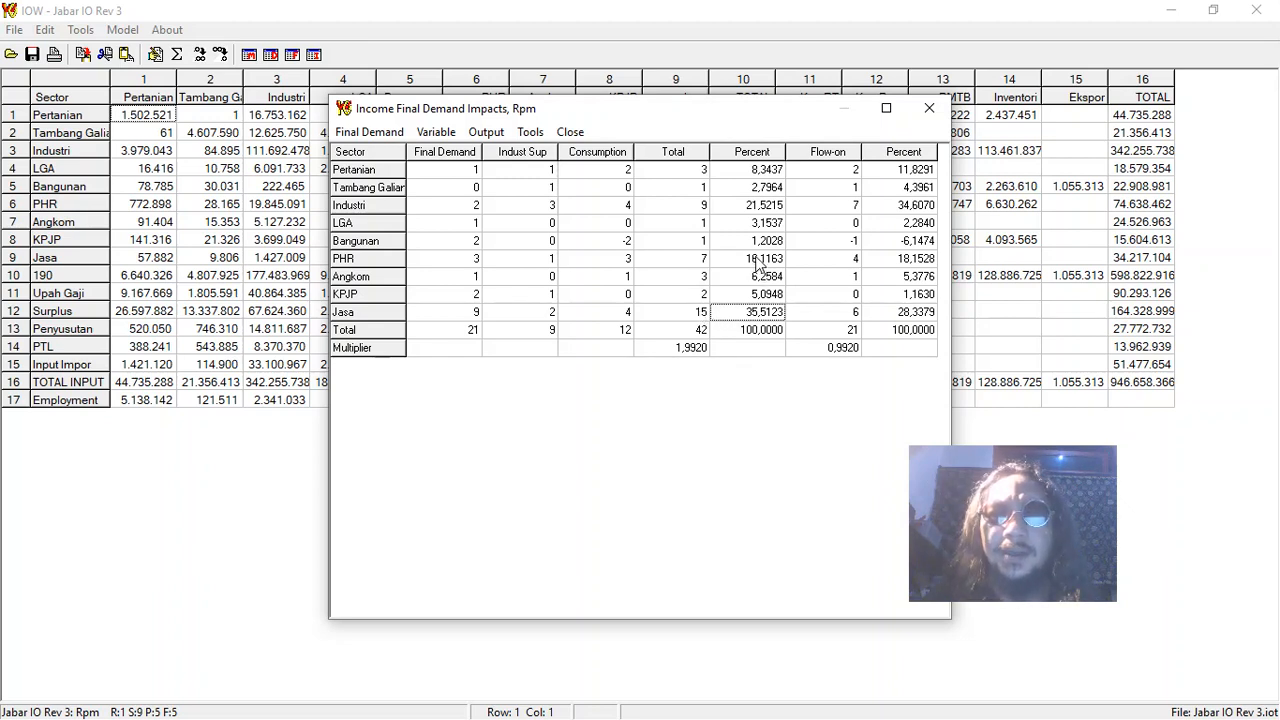
Calculate the final demand impacts for the Employment variable and review the Total column and the Percent values of Jasa and PHR.
click(441, 137)
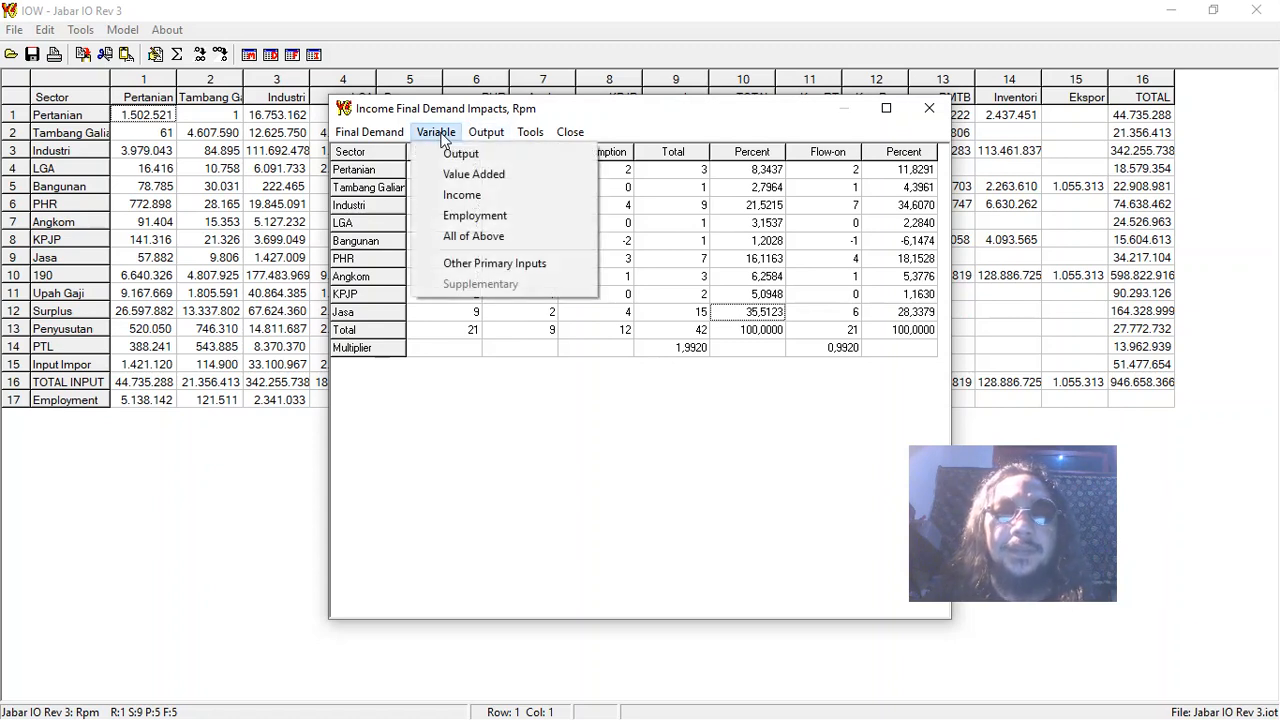
click(519, 229)
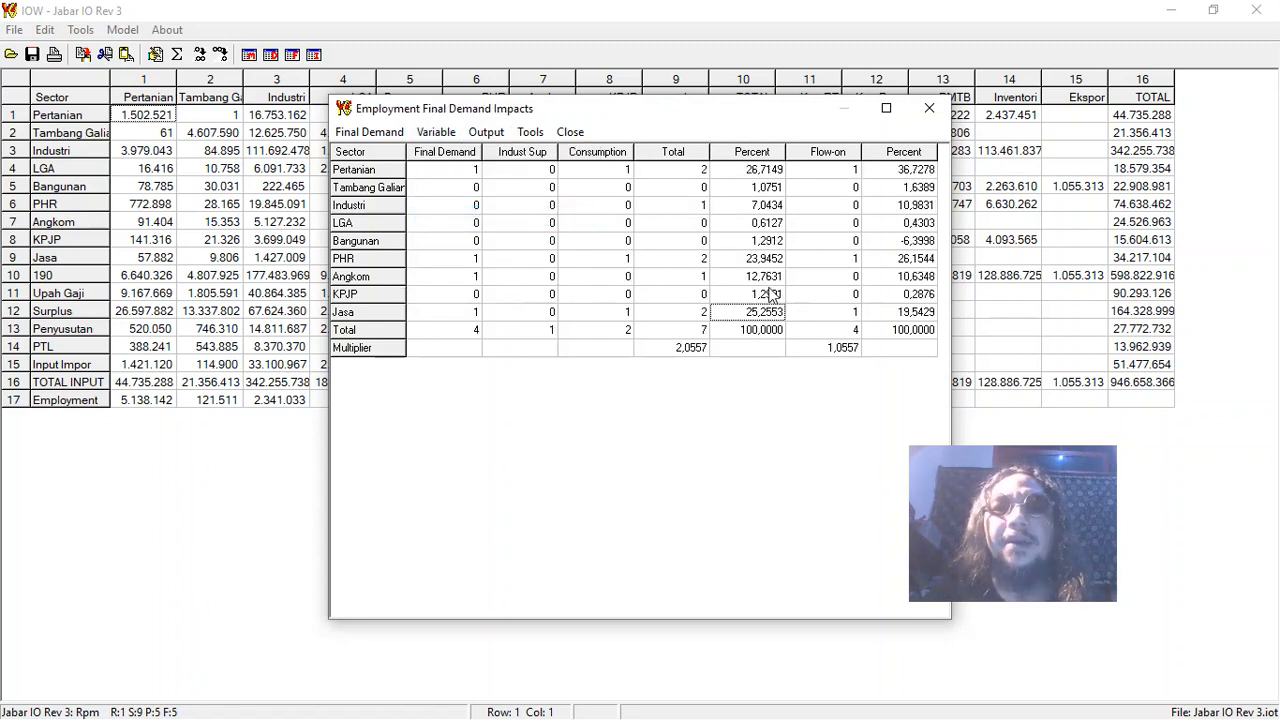
drag(688, 172, 689, 329)
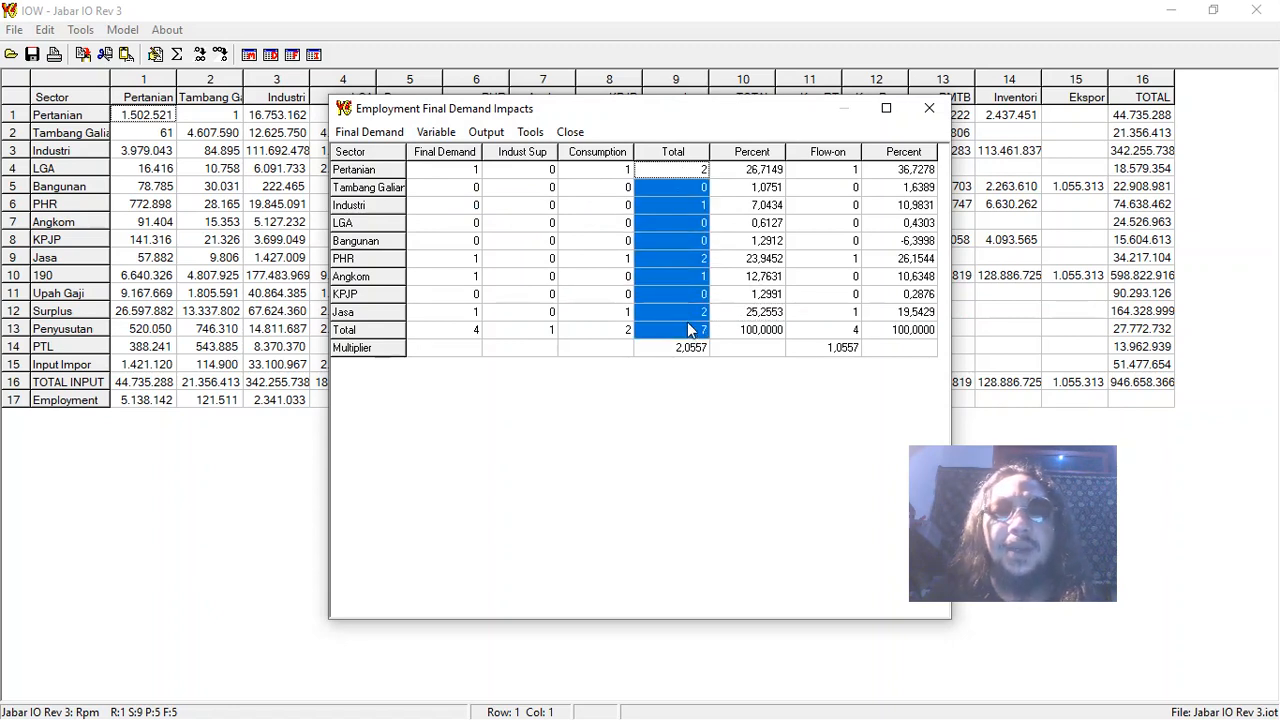
click(684, 281)
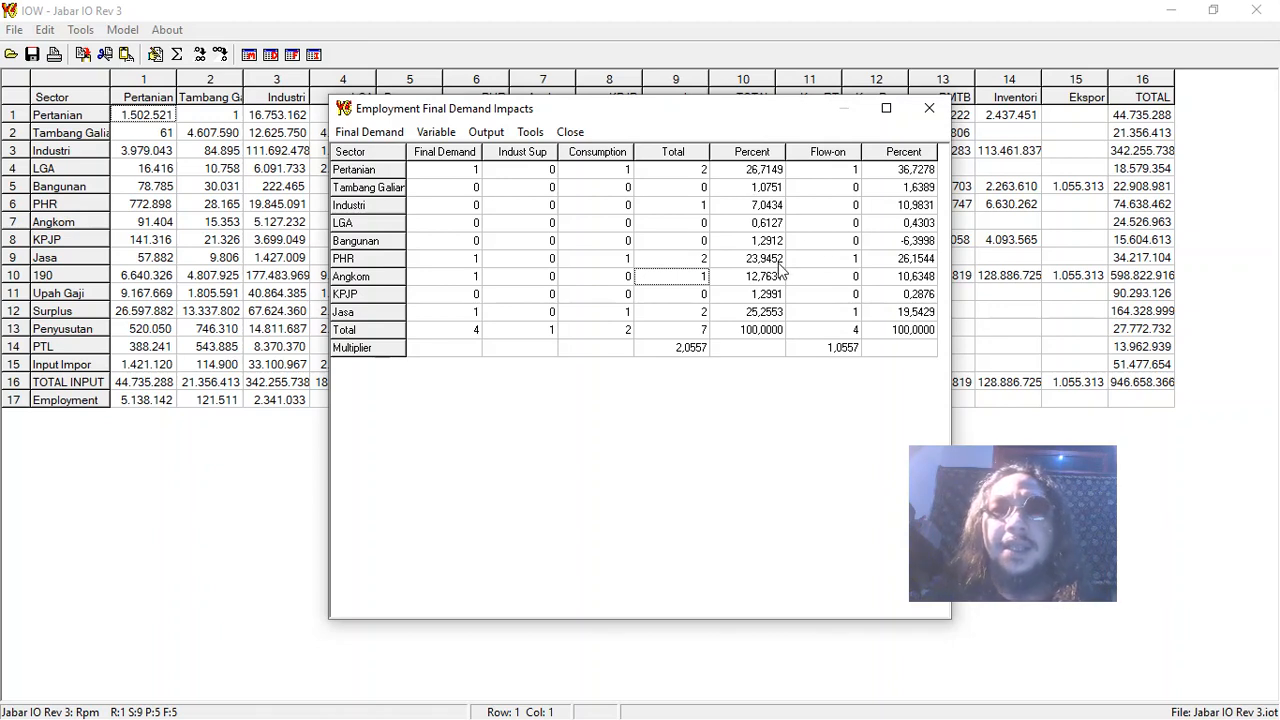
click(778, 317)
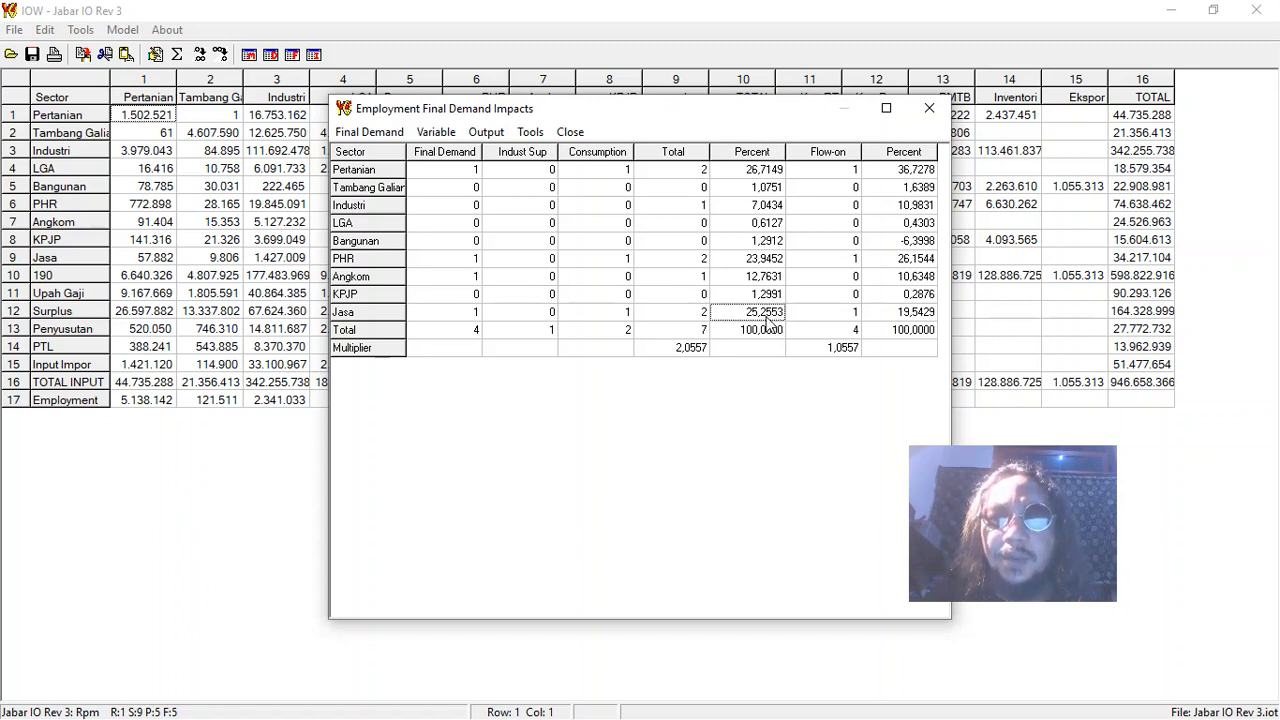
click(765, 260)
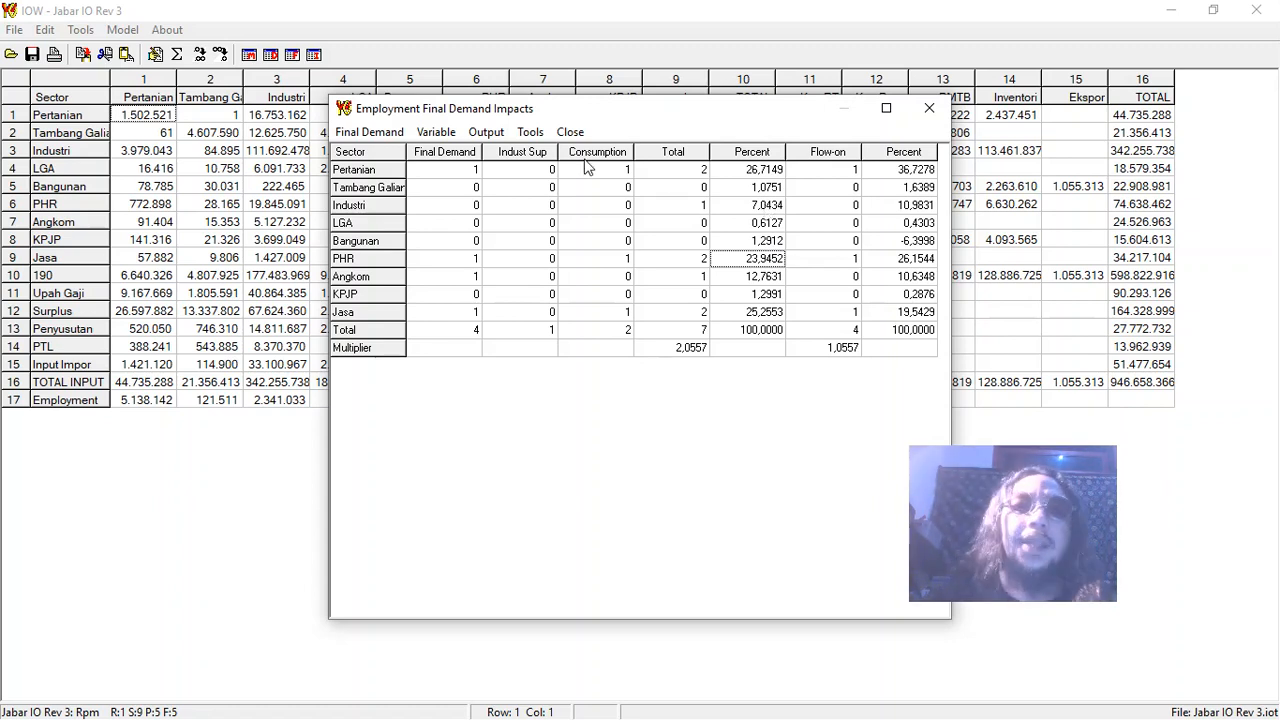
Compare the Output and Income impact tables again, checking the Percent values of Industri for Output and Jasa for Income.
click(436, 133)
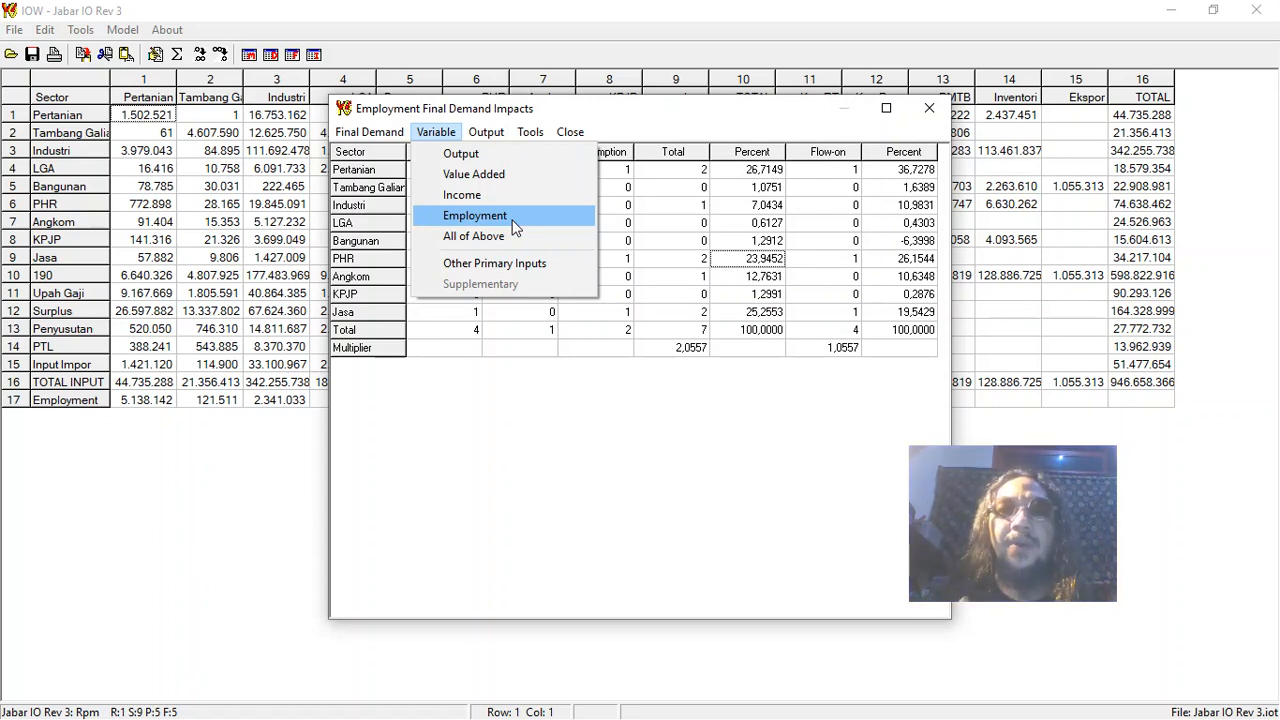
click(503, 161)
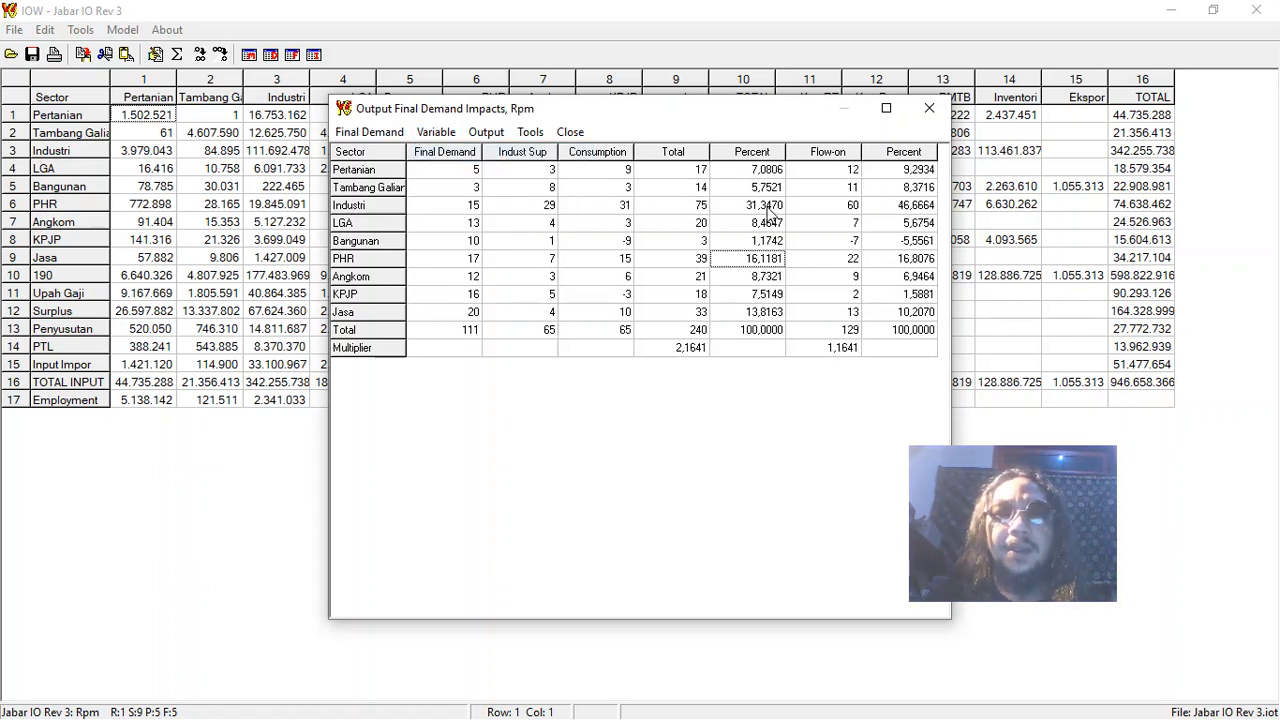
click(446, 138)
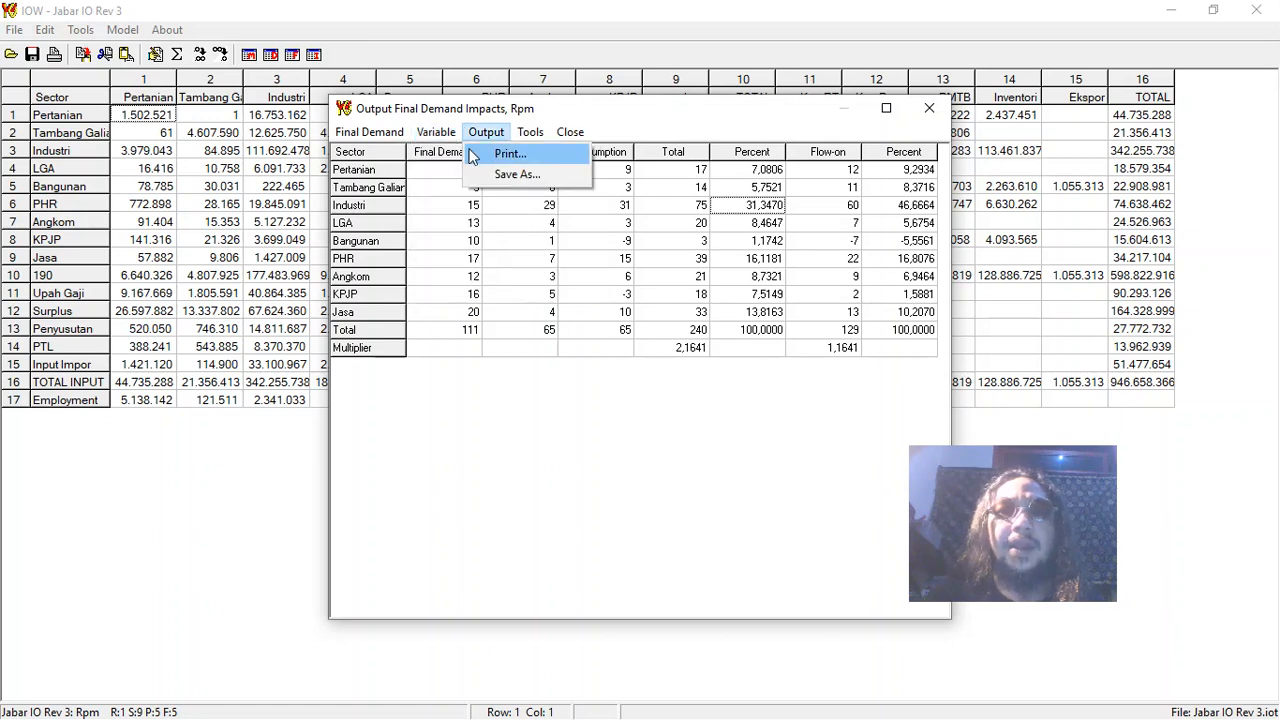
click(476, 196)
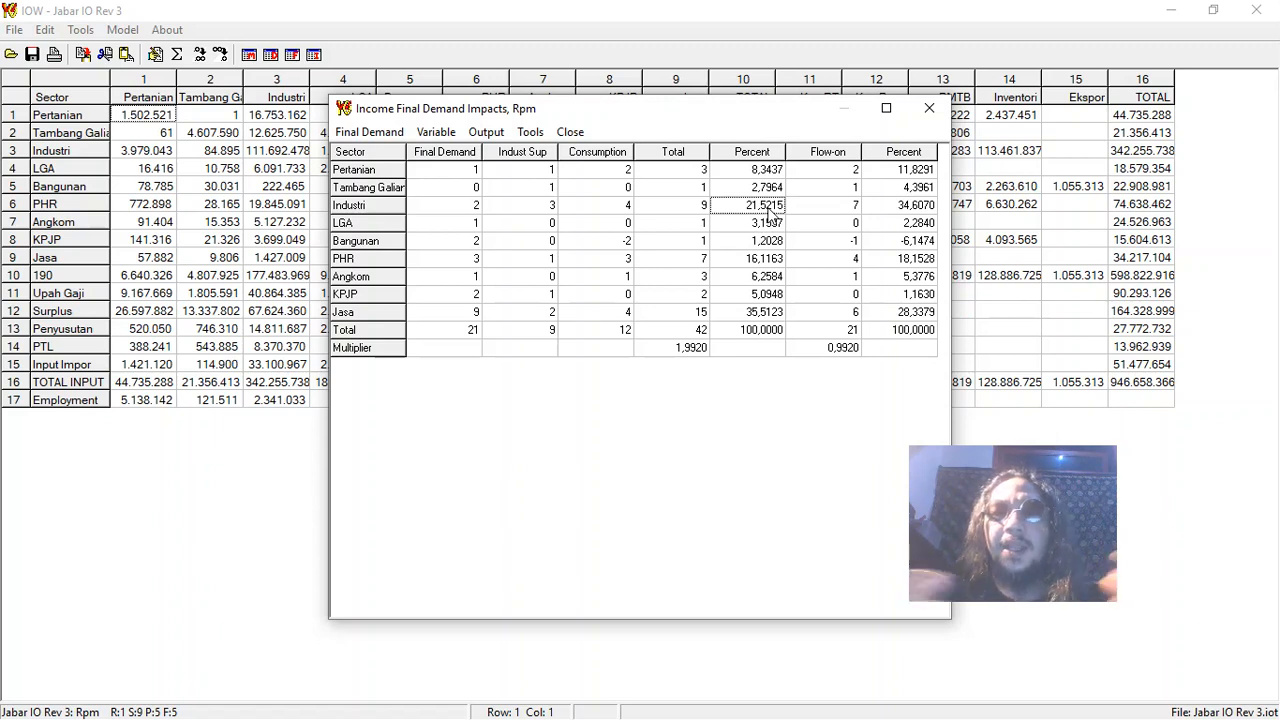
click(758, 314)
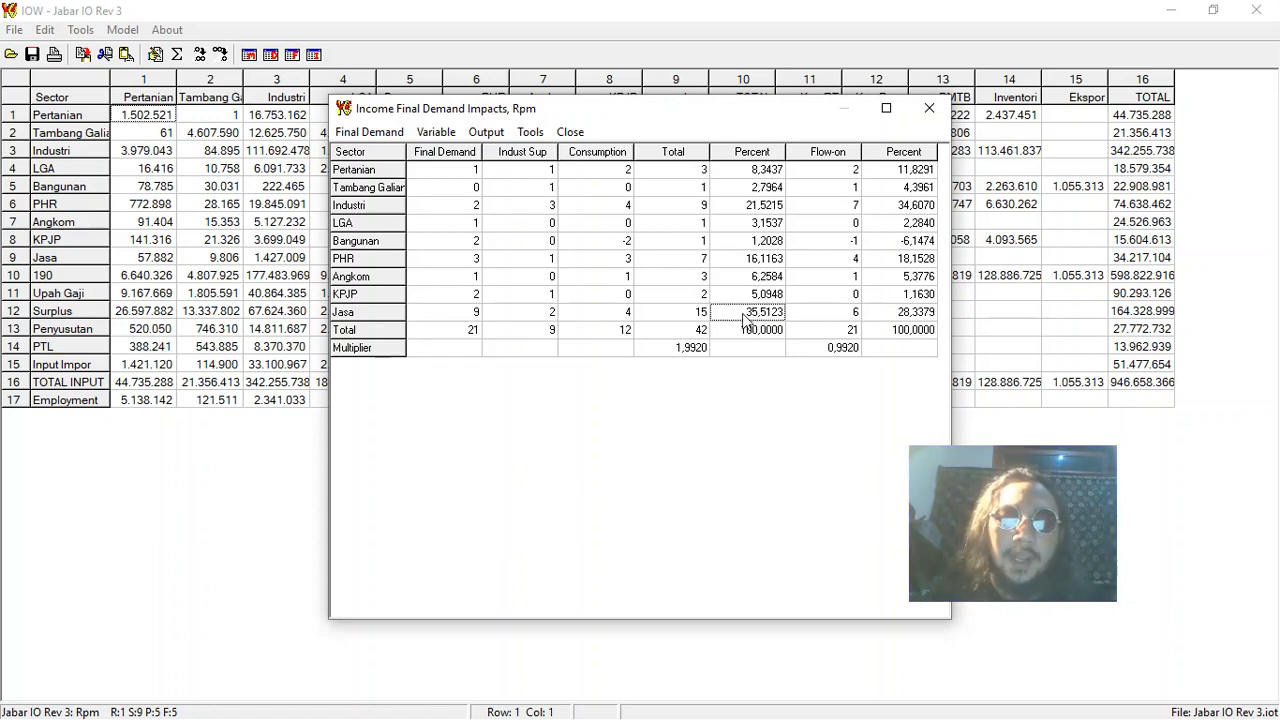
Open the choice of impact variables from the Income impact table.
click(436, 135)
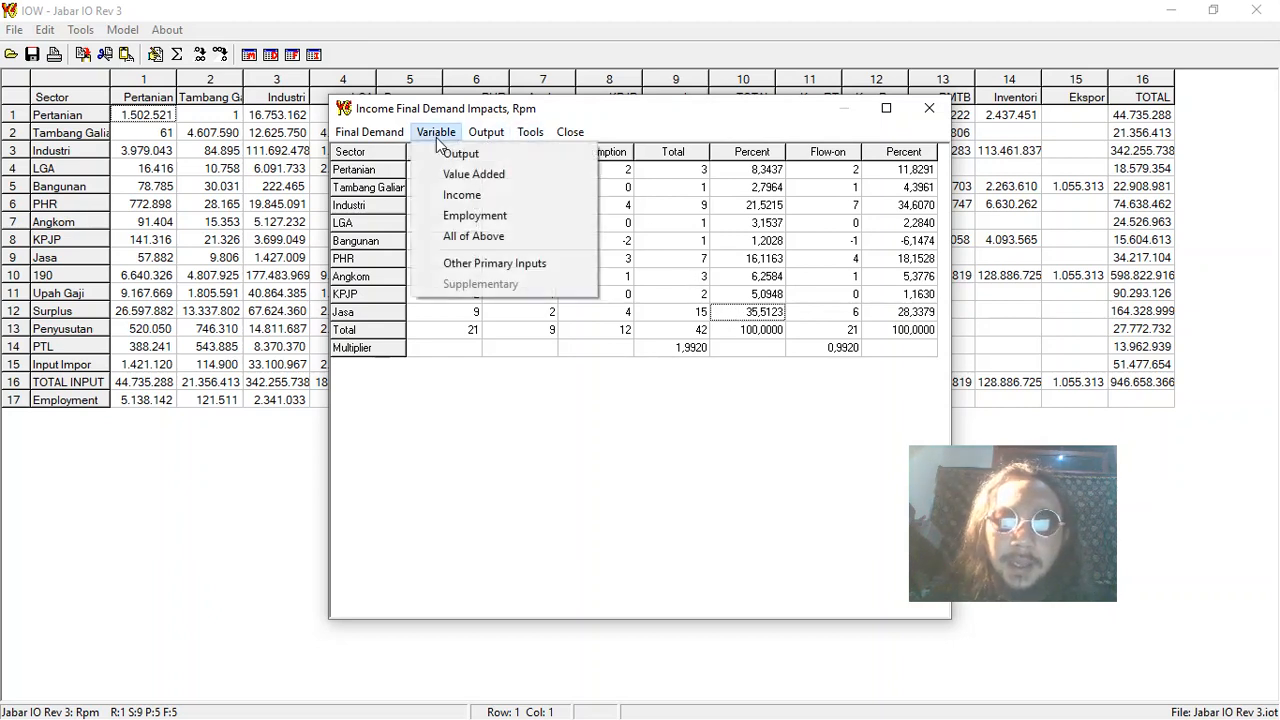